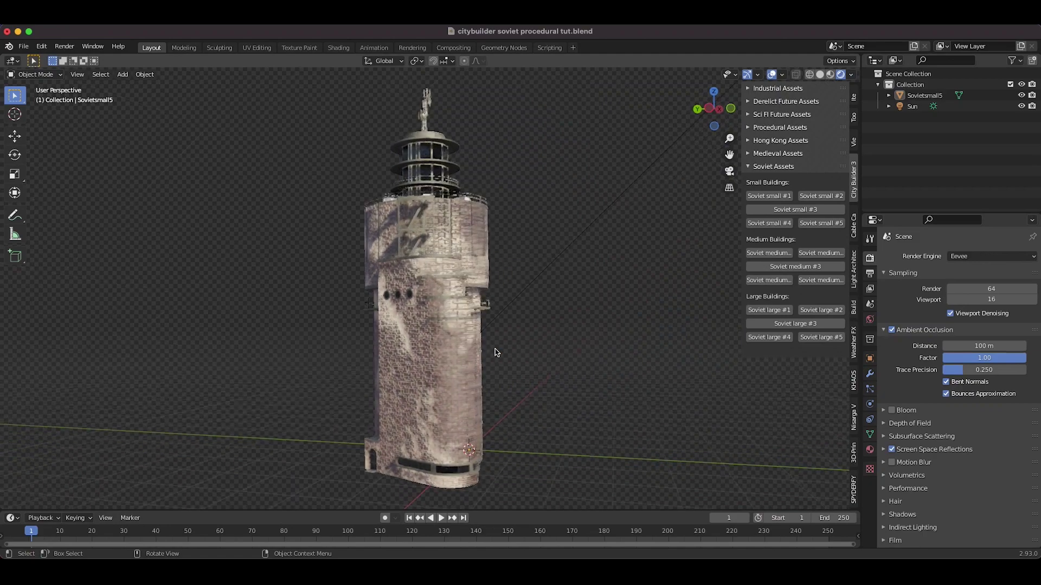
# Examine the brick tower's wall texture up close and from several sides.
pyautogui.click(498, 273)
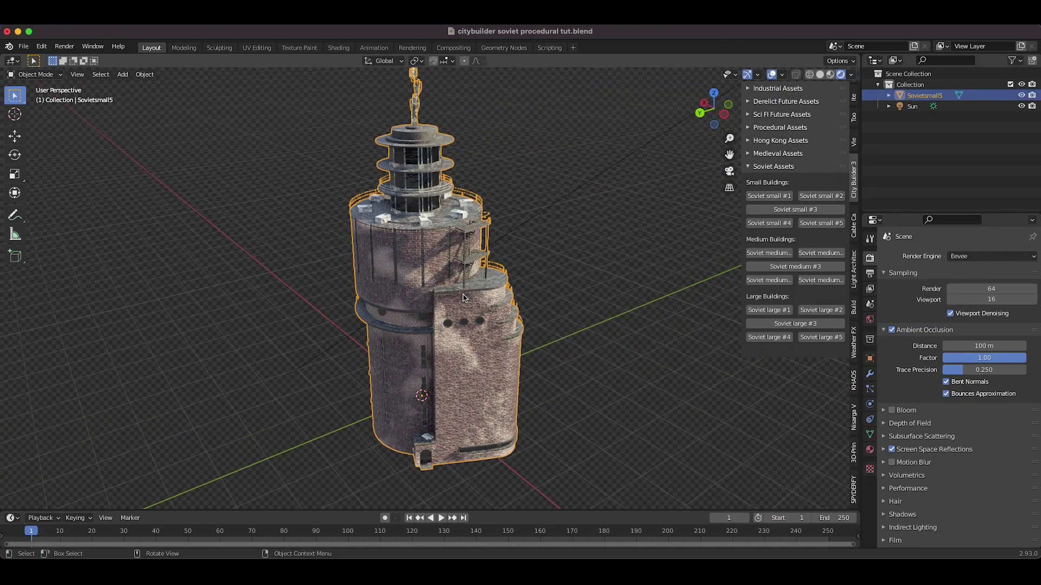
pyautogui.click(561, 282)
pyautogui.scroll(6, 562, 281)
pyautogui.moveTo(542, 404); pyautogui.dragTo(536, 358, button='middle')
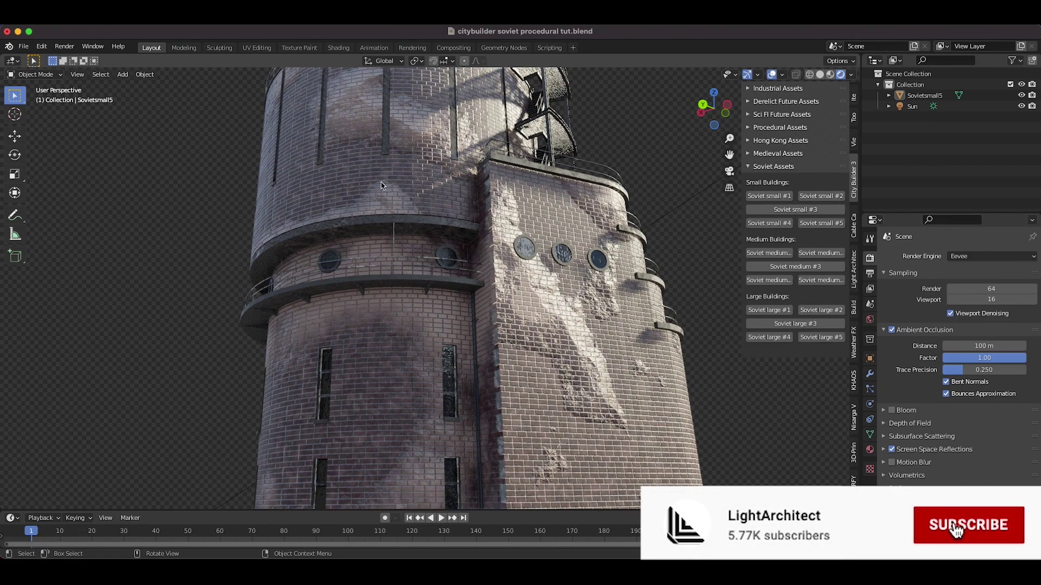
pyautogui.moveTo(329, 200); pyautogui.dragTo(373, 244, button='middle')
pyautogui.scroll(-5, 421, 246)
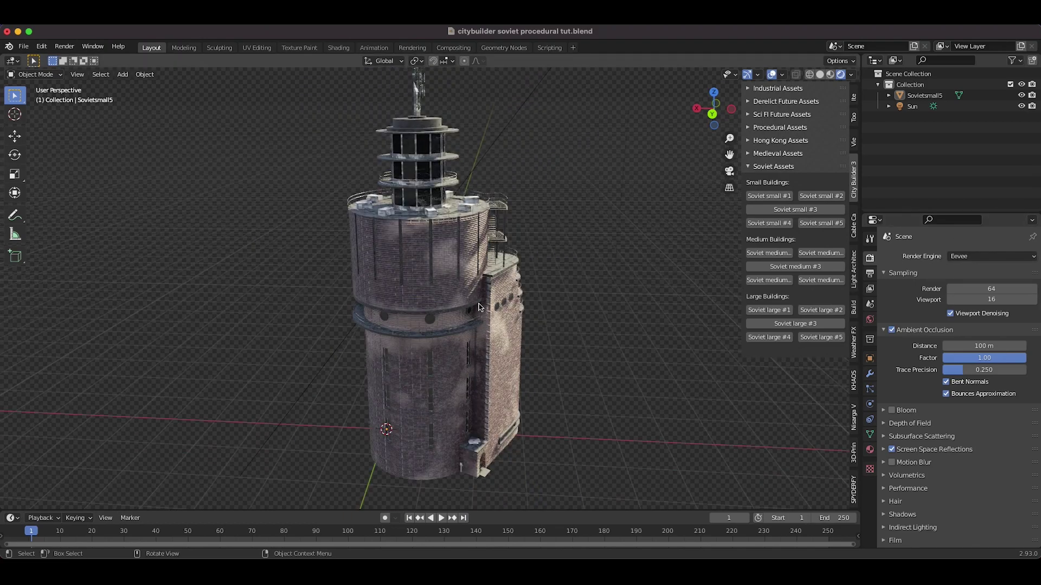
pyautogui.hscroll(10, 480, 307)
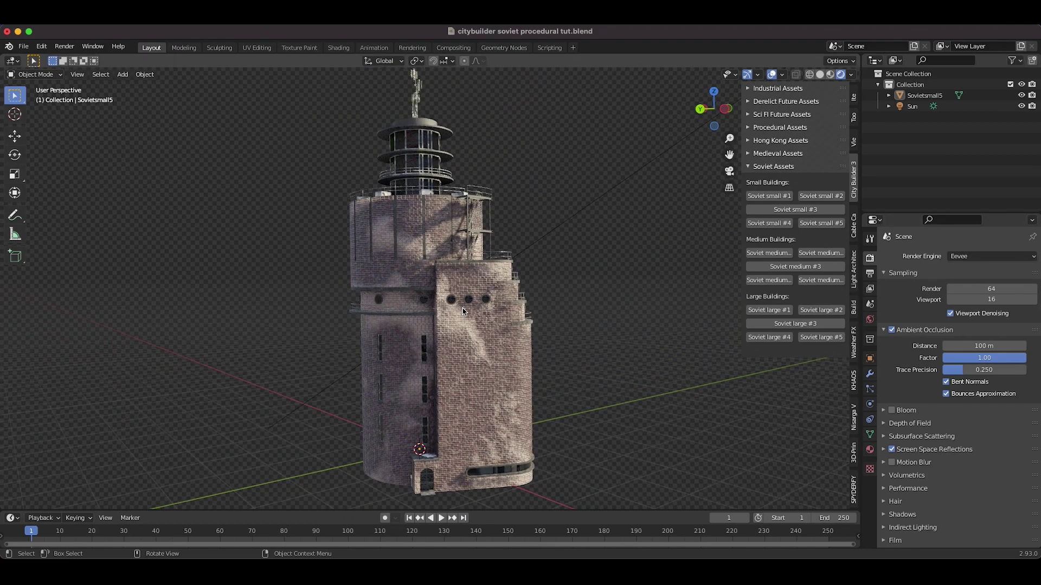
pyautogui.hscroll(3, 426, 358)
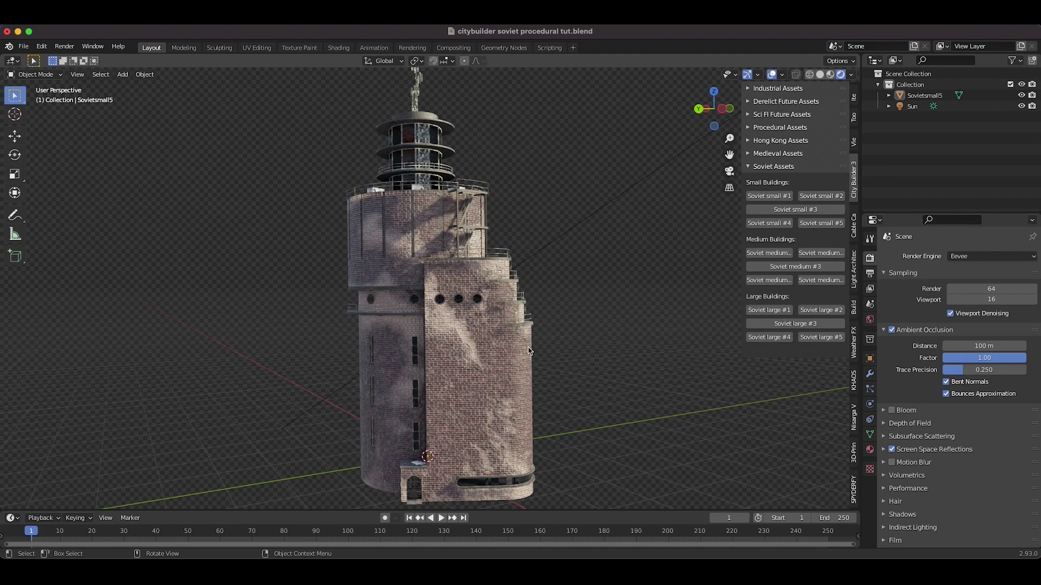
pyautogui.moveTo(523, 344); pyautogui.dragTo(521, 330, button='middle')
pyautogui.moveTo(544, 237); pyautogui.dragTo(545, 235, button='middle')
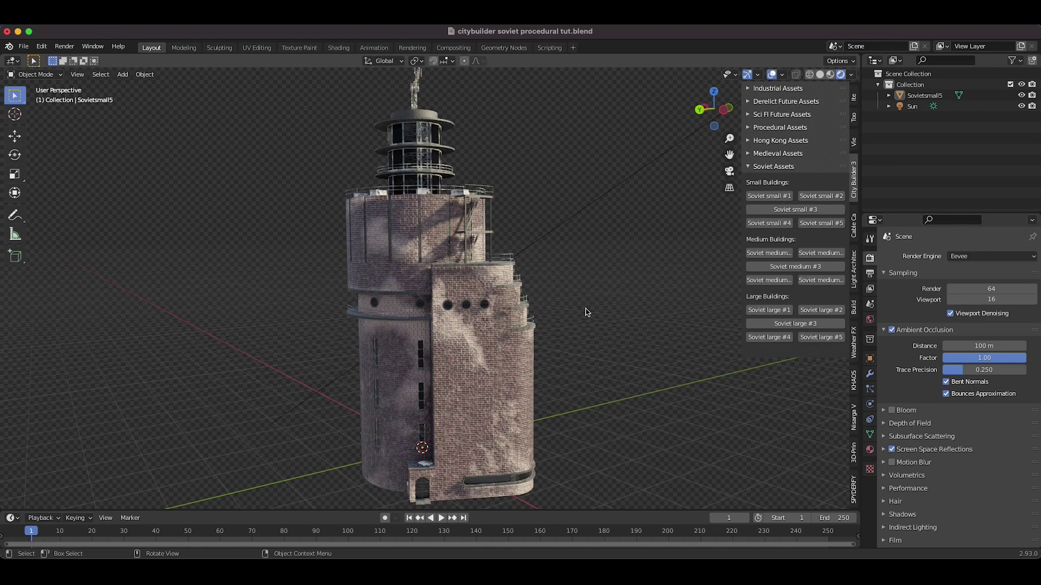
pyautogui.moveTo(632, 293); pyautogui.dragTo(620, 232, button='middle')
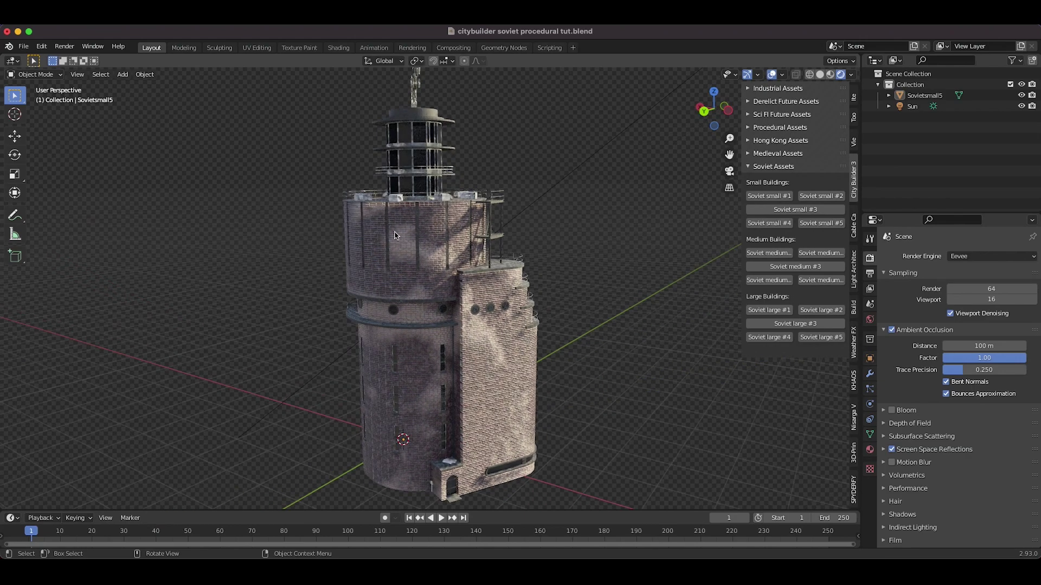
pyautogui.moveTo(398, 234); pyautogui.dragTo(441, 308, button='middle')
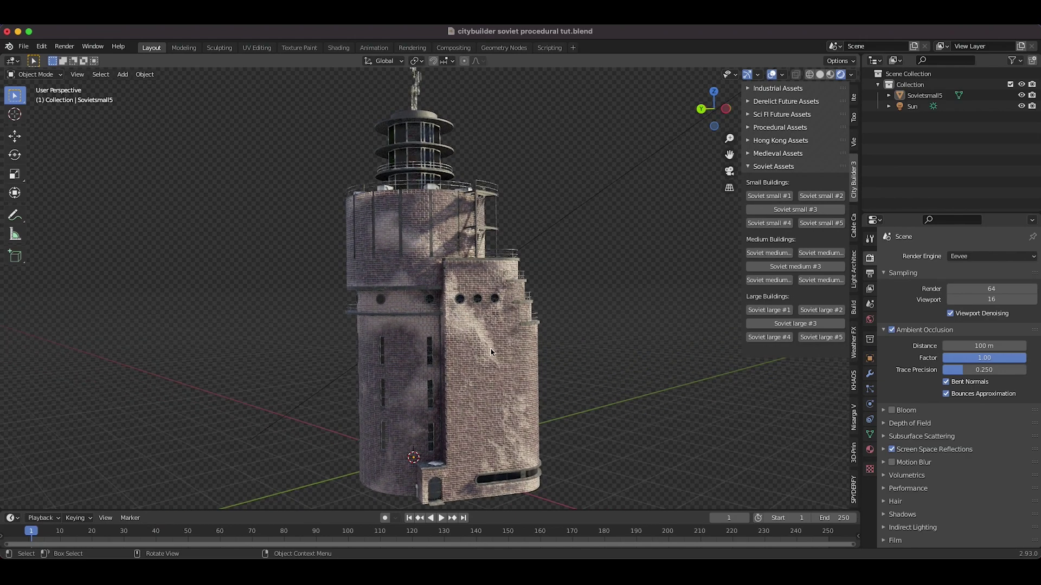
pyautogui.moveTo(470, 429); pyautogui.dragTo(340, 322, button='middle')
# Switch to the Shading workspace, select the tower and display it with rendered viewport shading.
pyautogui.press('z')
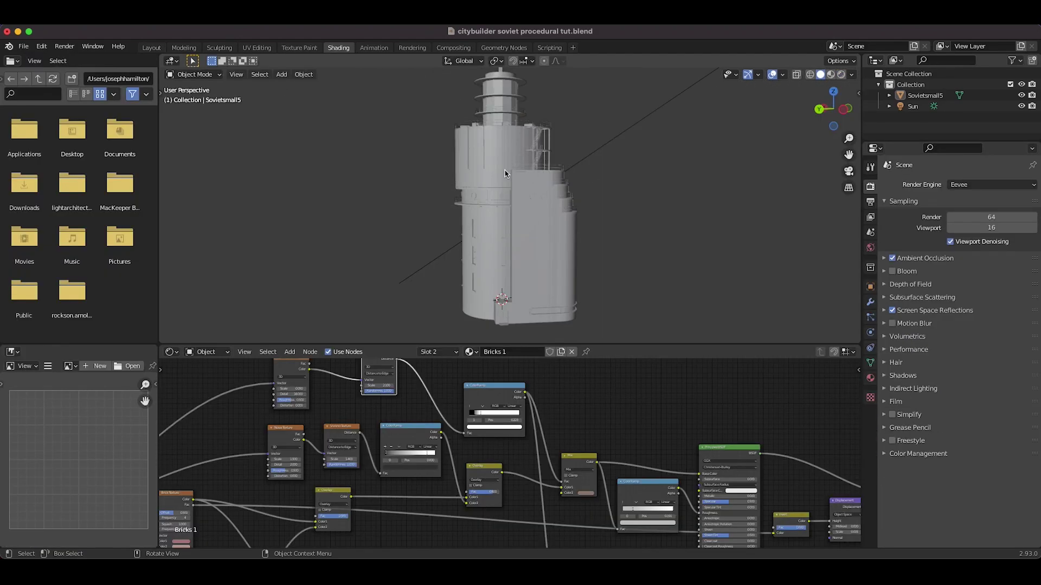
pyautogui.click(504, 174)
pyautogui.keyDown('shift'); pyautogui.moveTo(504, 174); pyautogui.dragTo(475, 192, button='middle'); pyautogui.keyUp('shift')
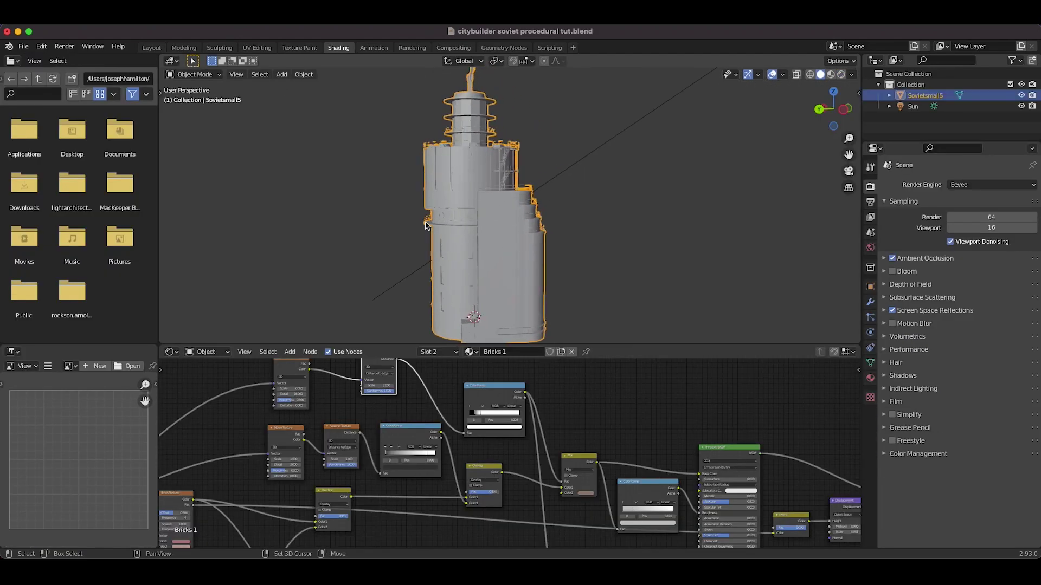
pyautogui.press('z')
# Examine the whole Bricks 1 node tree and compare it with the tower's surface from different distances and sides.
pyautogui.scroll(-7, 484, 441)
pyautogui.scroll(-3, 484, 441)
pyautogui.scroll(2, 552, 417)
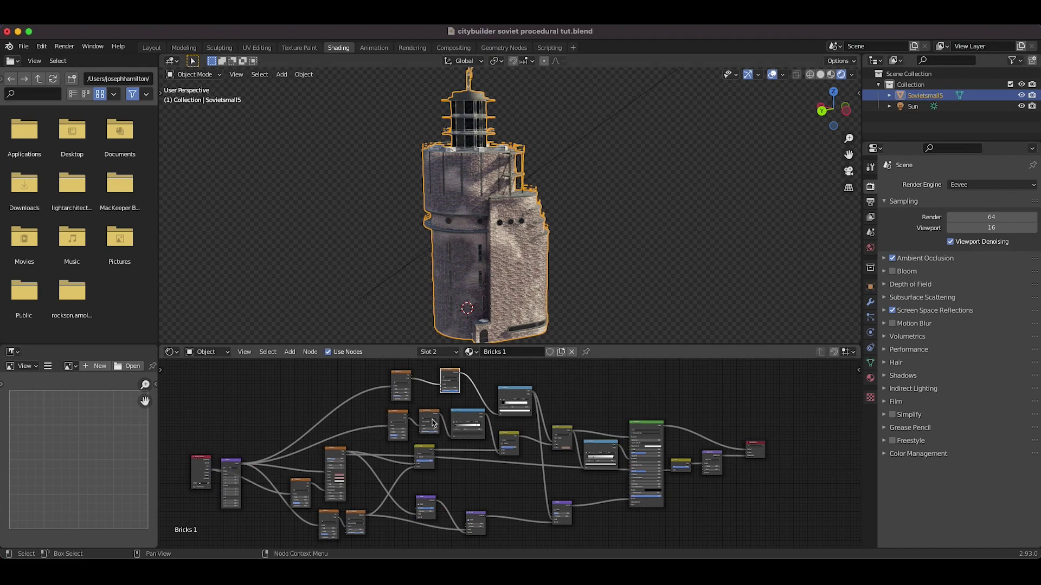
pyautogui.scroll(5, 251, 447)
pyautogui.scroll(-4, 328, 410)
pyautogui.scroll(1, 560, 453)
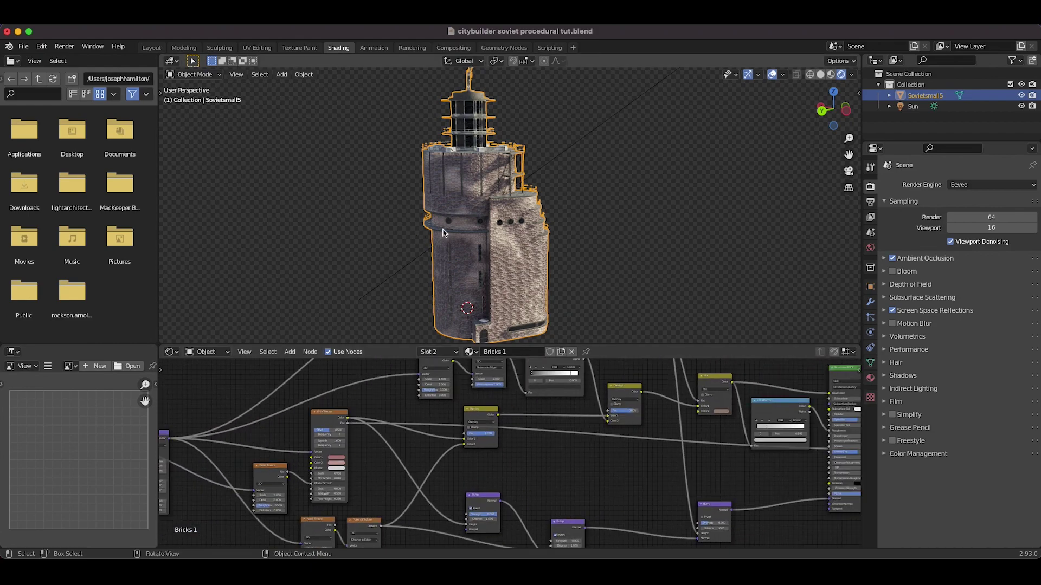
pyautogui.scroll(4, 503, 443)
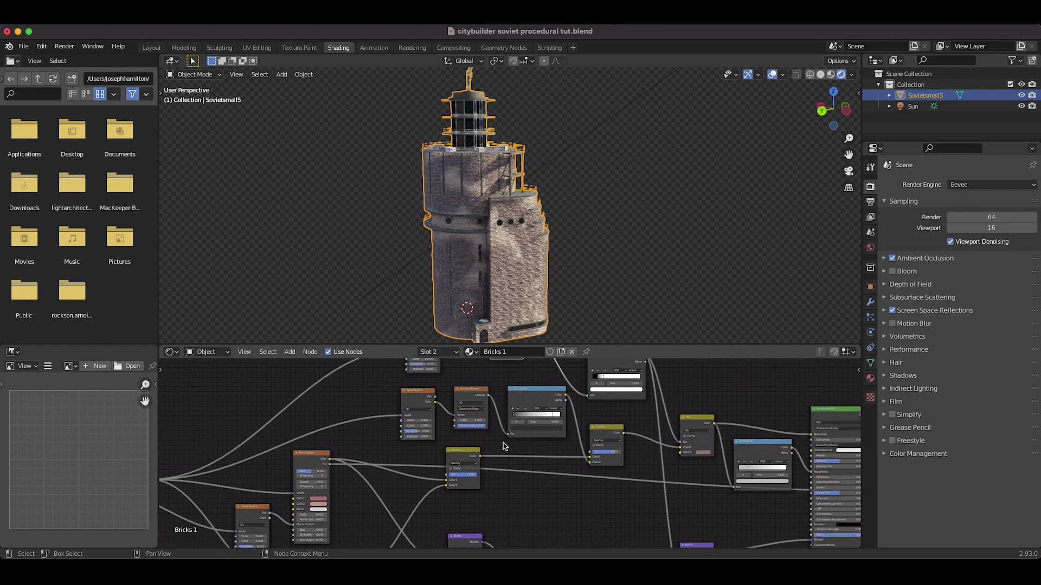
pyautogui.hscroll(3, 503, 444)
pyautogui.hscroll(3, 407, 434)
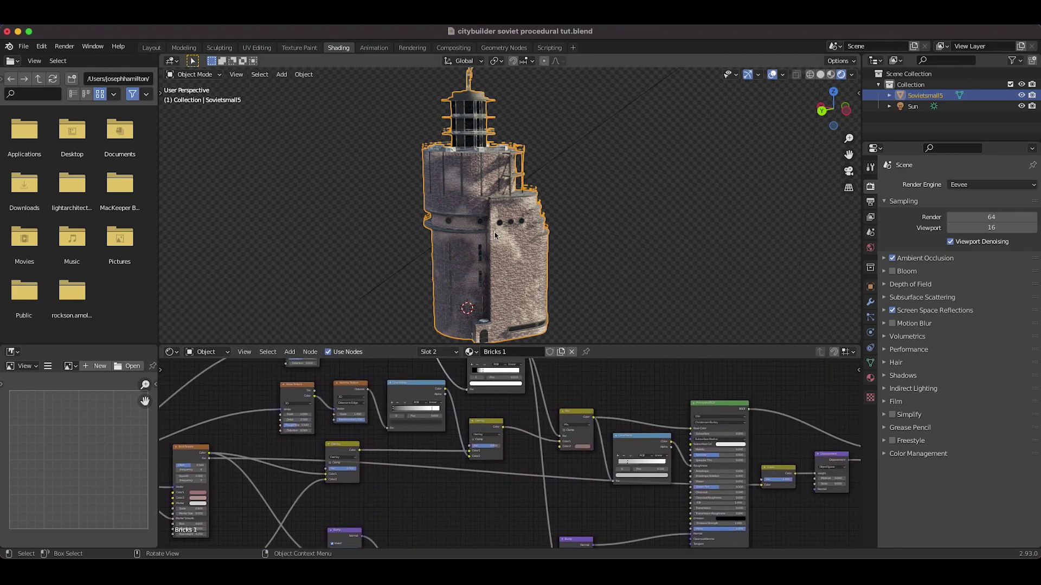
pyautogui.hscroll(3, 487, 489)
pyautogui.scroll(1, 486, 490)
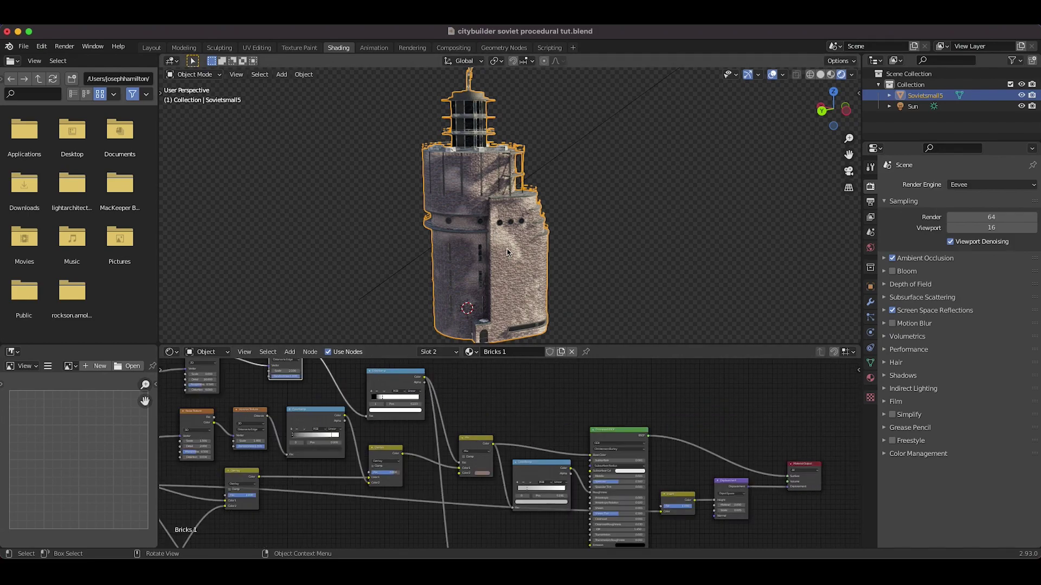
pyautogui.scroll(3, 518, 193)
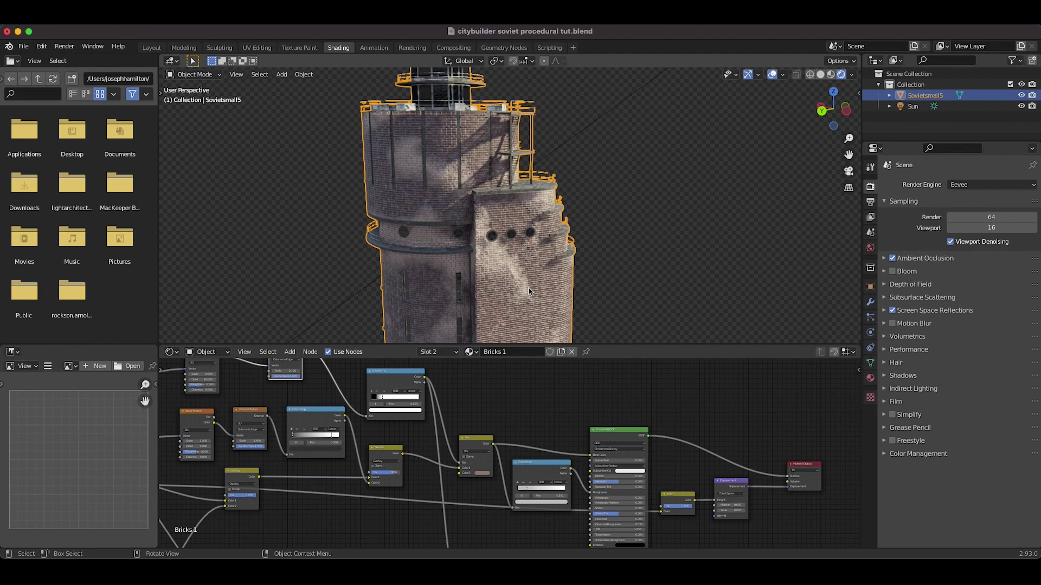
pyautogui.scroll(-4, 402, 136)
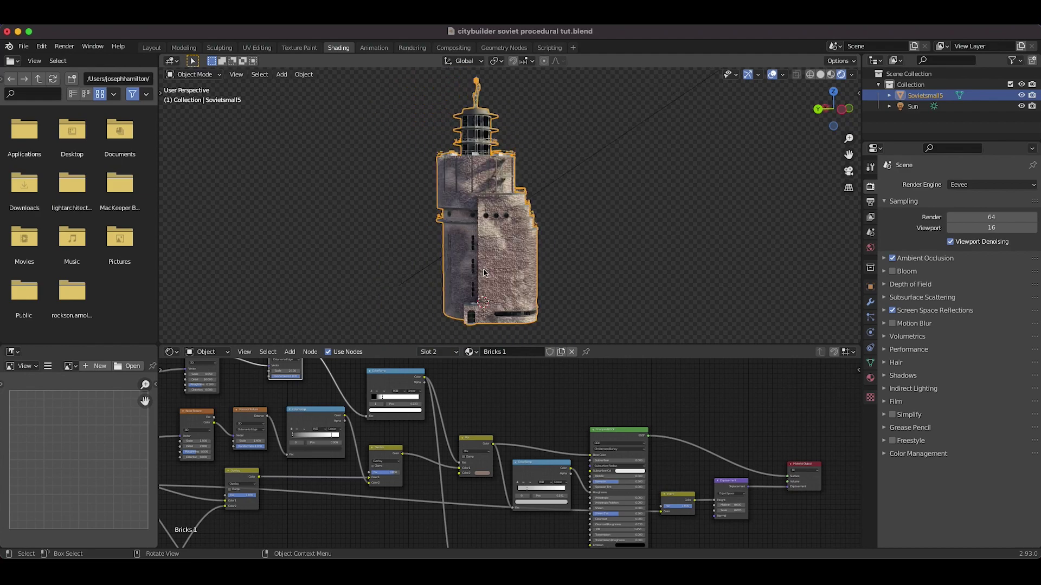
pyautogui.hscroll(-5, 572, 305)
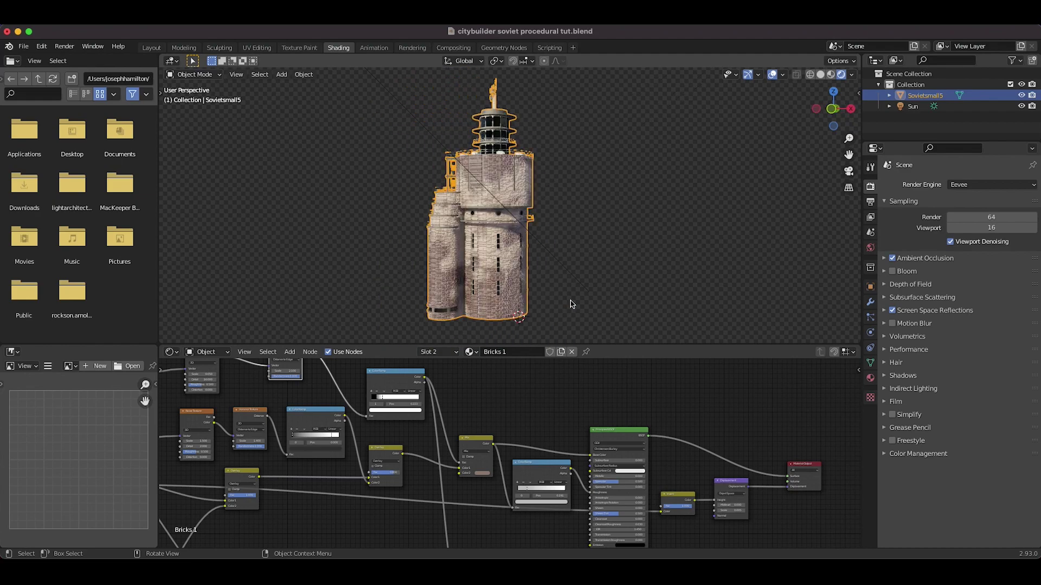
pyautogui.hscroll(5, 572, 305)
# Trace the uppermost Noise Texture, Voronoi Texture and ColorRamp chain into the Mix node, along with the Overlay node feeding that mix.
pyautogui.scroll(3, 479, 496)
pyautogui.scroll(3, 467, 422)
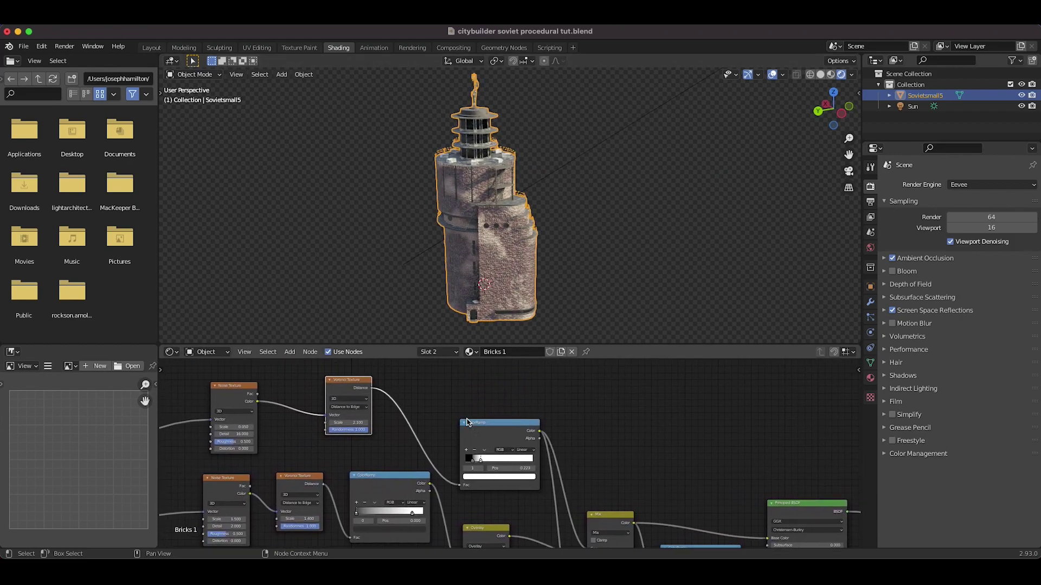
pyautogui.scroll(-2, 466, 422)
pyautogui.hscroll(-3, 466, 422)
pyautogui.click(361, 401)
pyautogui.click(443, 401)
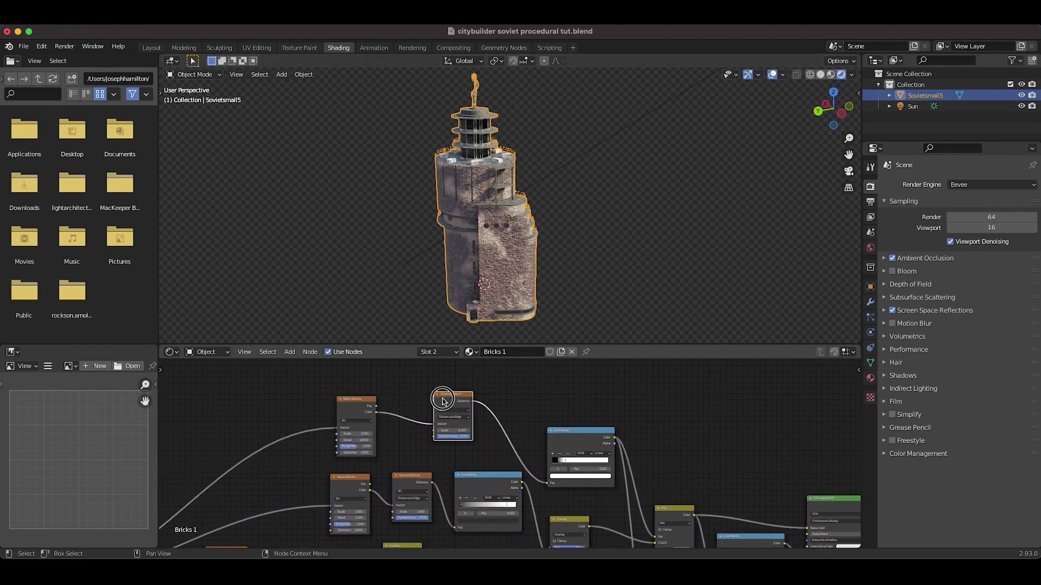
pyautogui.scroll(-3, 450, 402)
pyautogui.hscroll(5, 450, 402)
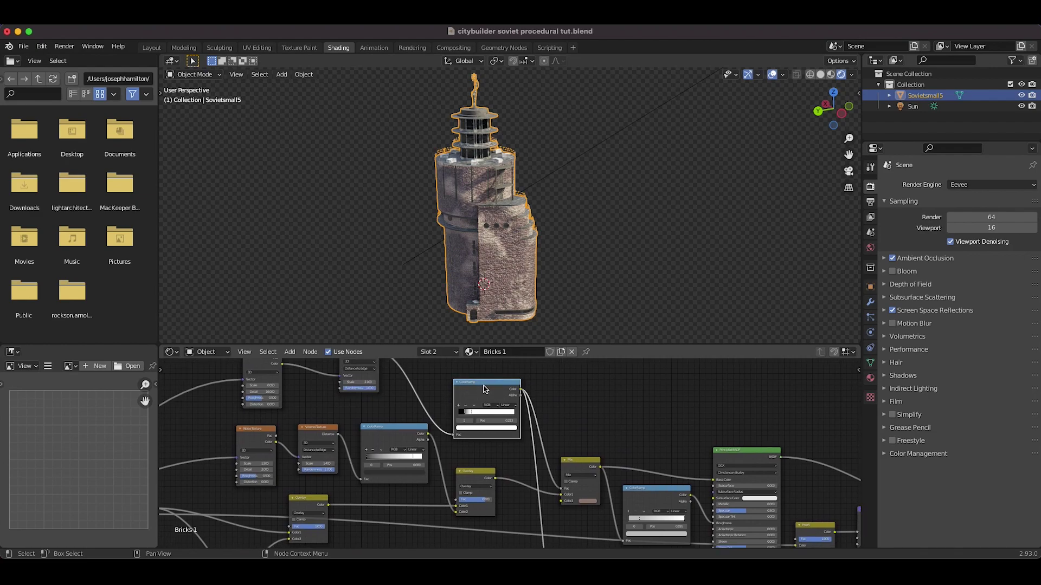
pyautogui.click(575, 467)
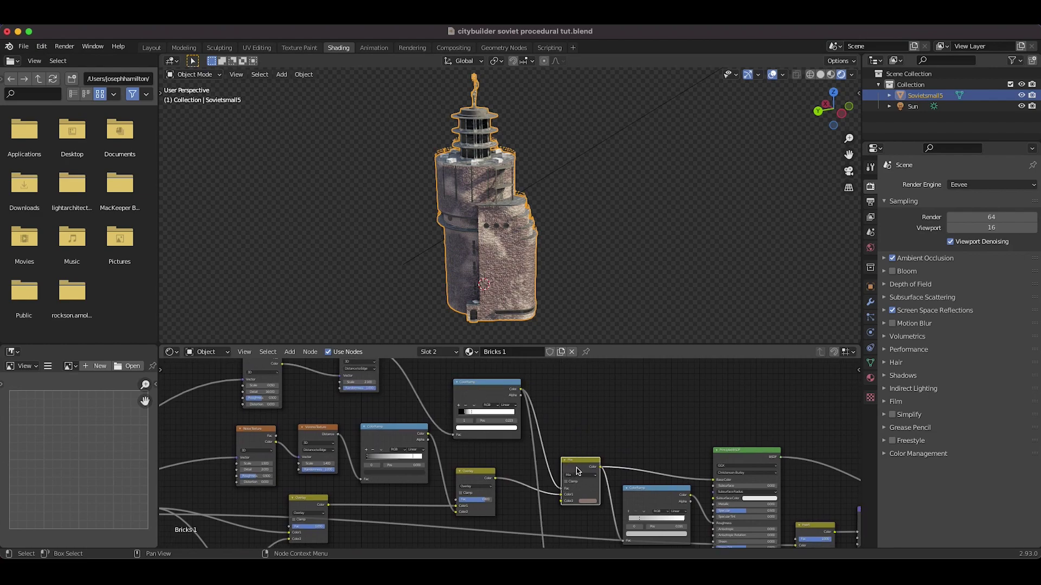
pyautogui.moveTo(577, 467); pyautogui.dragTo(462, 456, button='middle')
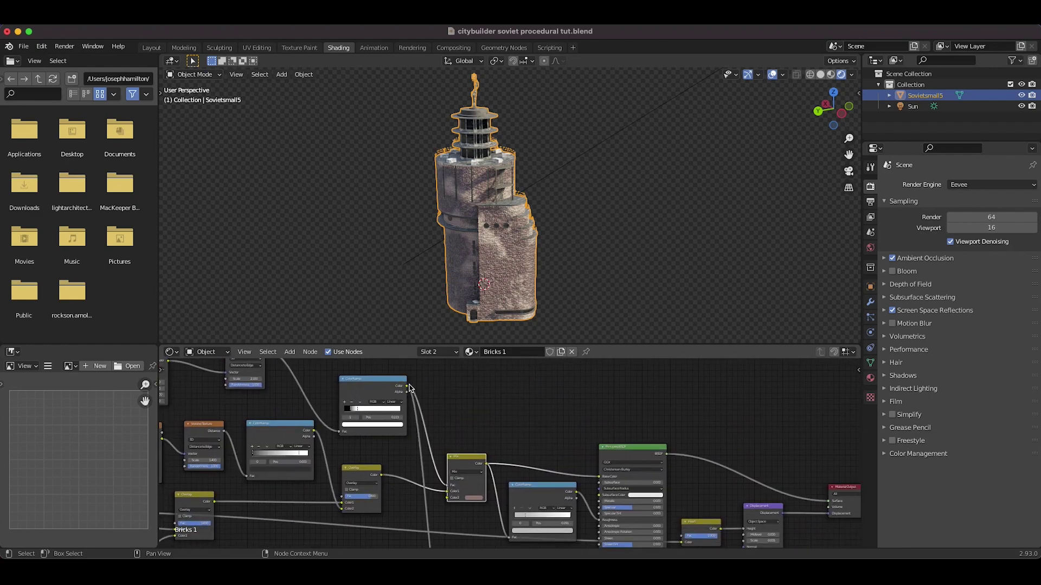
pyautogui.click(373, 468)
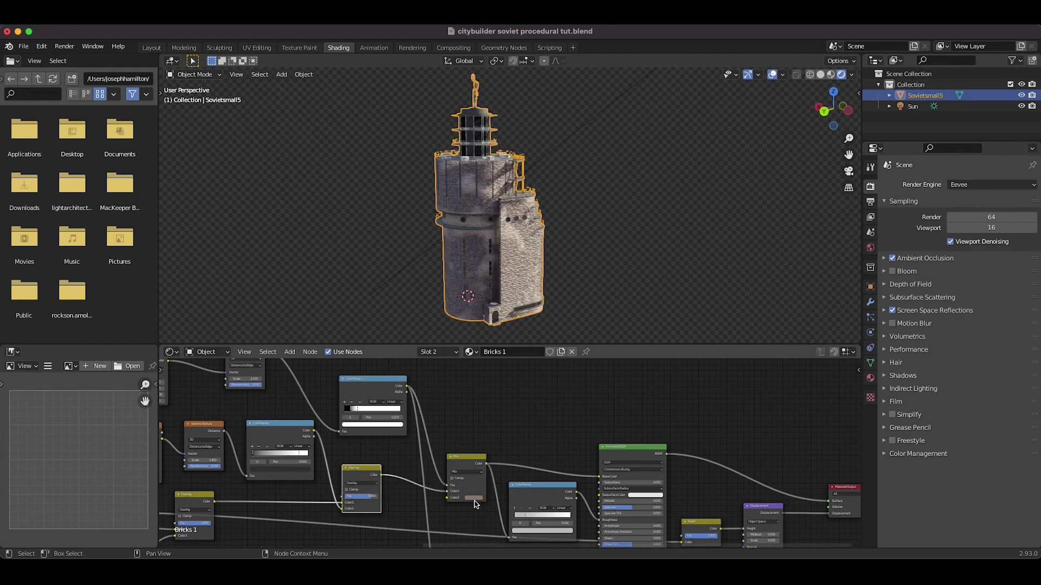
# Disconnect the uppermost ColorRamp from the Mix node's Fac input and inspect the tower's bricks from all sides.
pyautogui.moveTo(465, 264); pyautogui.dragTo(417, 276, button='middle')
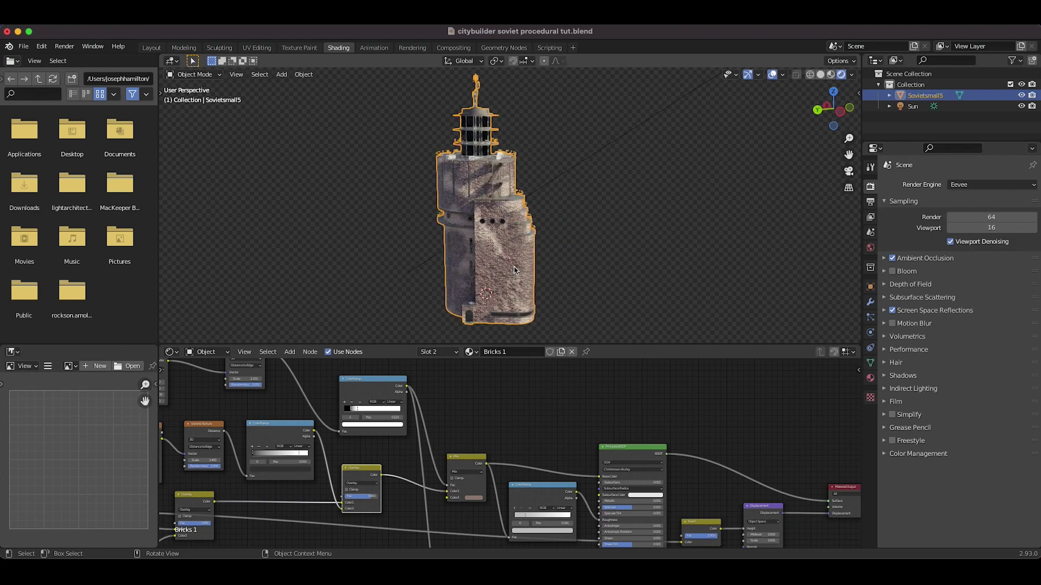
pyautogui.moveTo(447, 485); pyautogui.dragTo(428, 416)
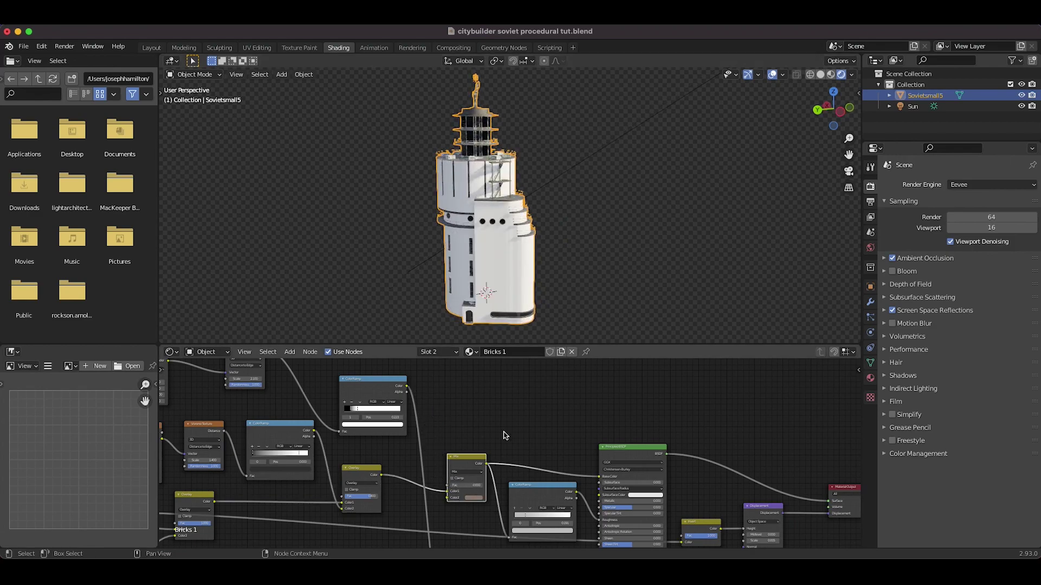
pyautogui.moveTo(515, 257); pyautogui.dragTo(546, 237, button='middle')
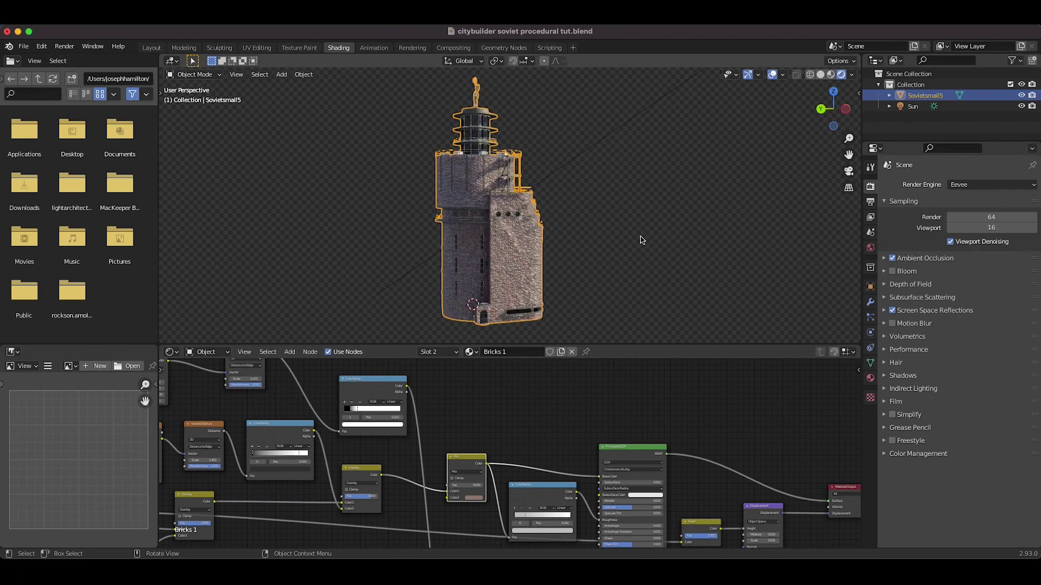
pyautogui.hscroll(-4, 641, 240)
pyautogui.hscroll(6, 642, 240)
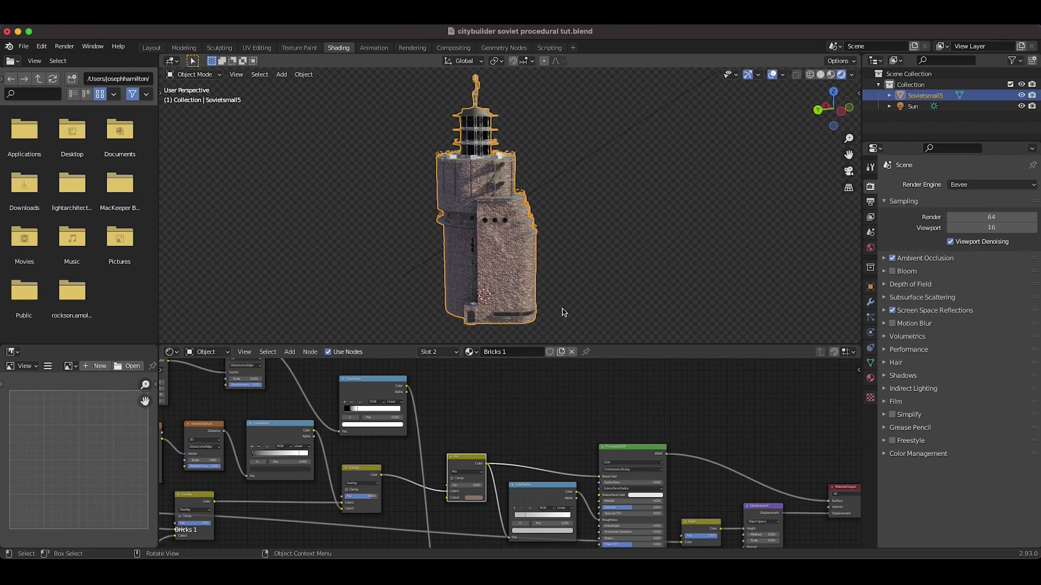
pyautogui.hscroll(-10, 564, 313)
pyautogui.hscroll(5, 525, 209)
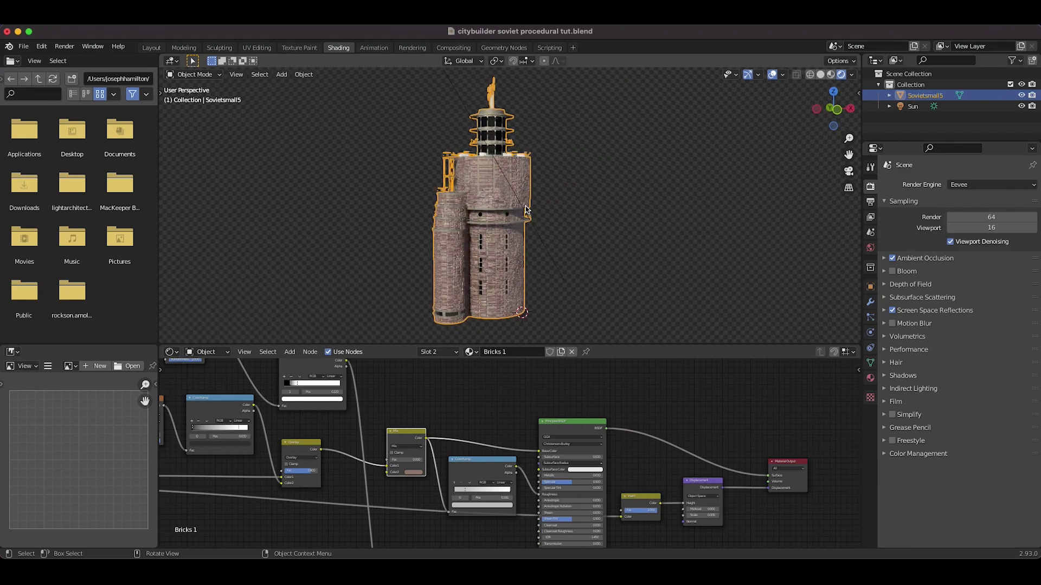
pyautogui.hscroll(-10, 526, 210)
pyautogui.hscroll(10, 525, 210)
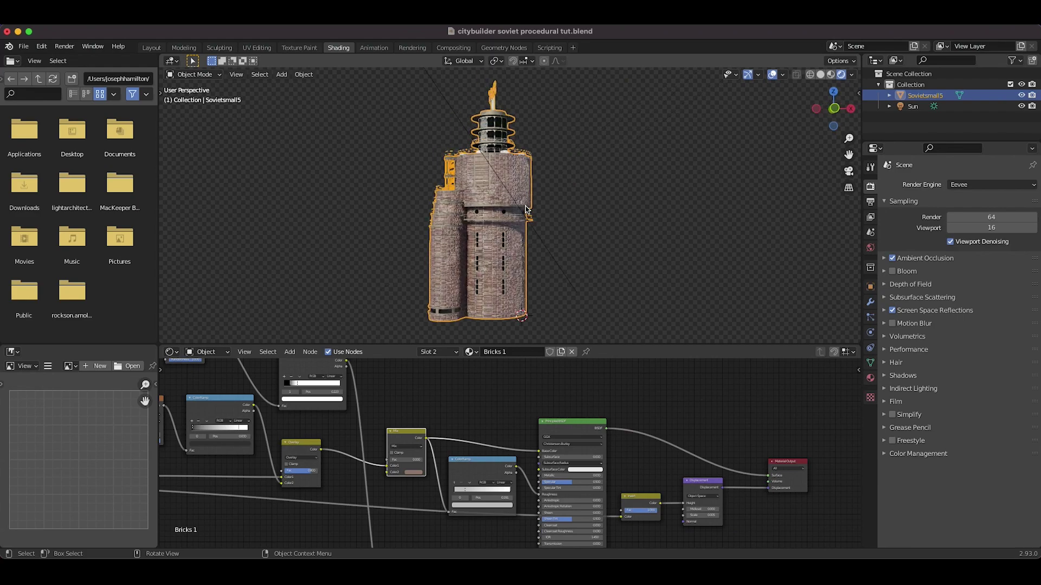
pyautogui.hscroll(8, 526, 210)
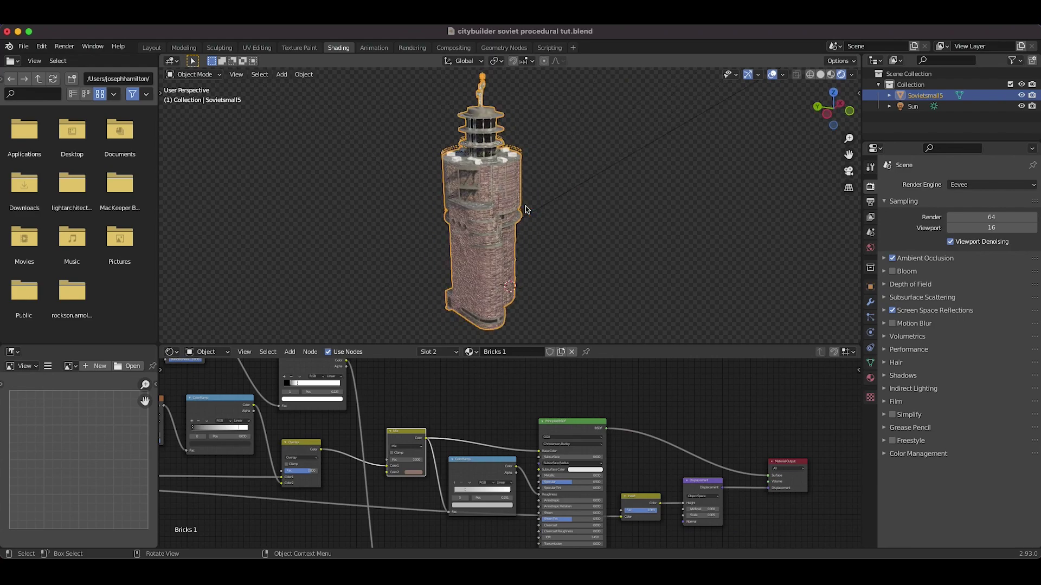
pyautogui.hscroll(5, 526, 210)
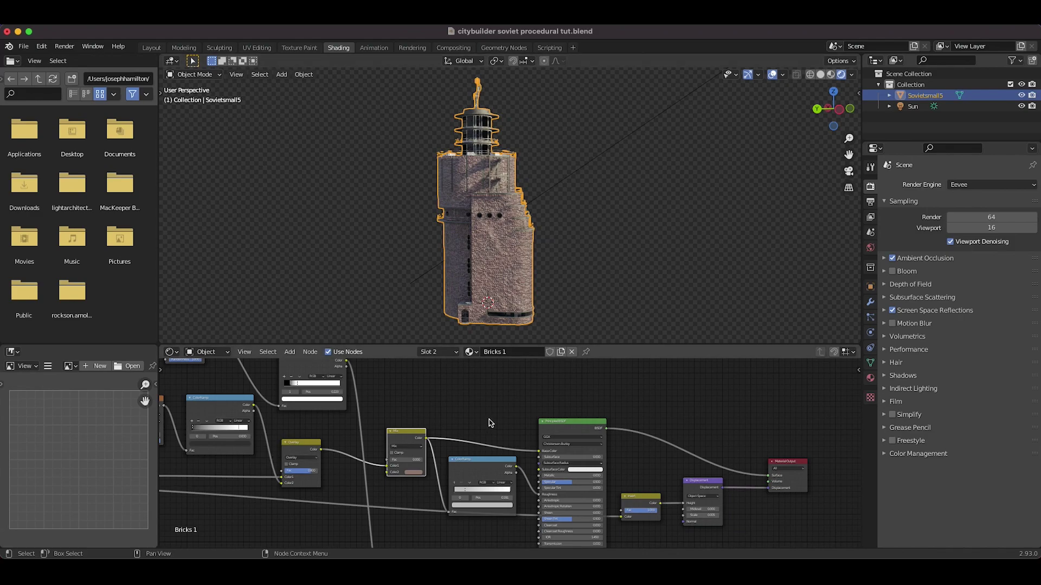
# Reconnect the uppermost ColorRamp's Color output to the Mix node's Fac input and inspect the tower from all sides.
pyautogui.scroll(2, 373, 465)
pyautogui.hscroll(-2, 373, 465)
pyautogui.moveTo(364, 383); pyautogui.dragTo(407, 480)
pyautogui.moveTo(569, 214); pyautogui.dragTo(460, 215, button='middle')
pyautogui.hscroll(10, 459, 214)
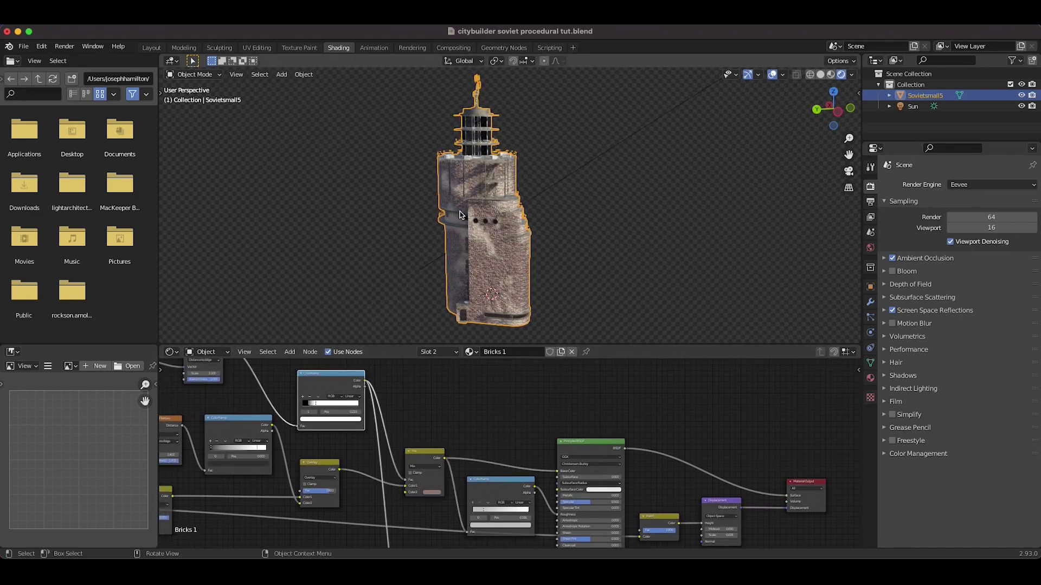
pyautogui.hscroll(6, 583, 265)
pyautogui.hscroll(5, 583, 265)
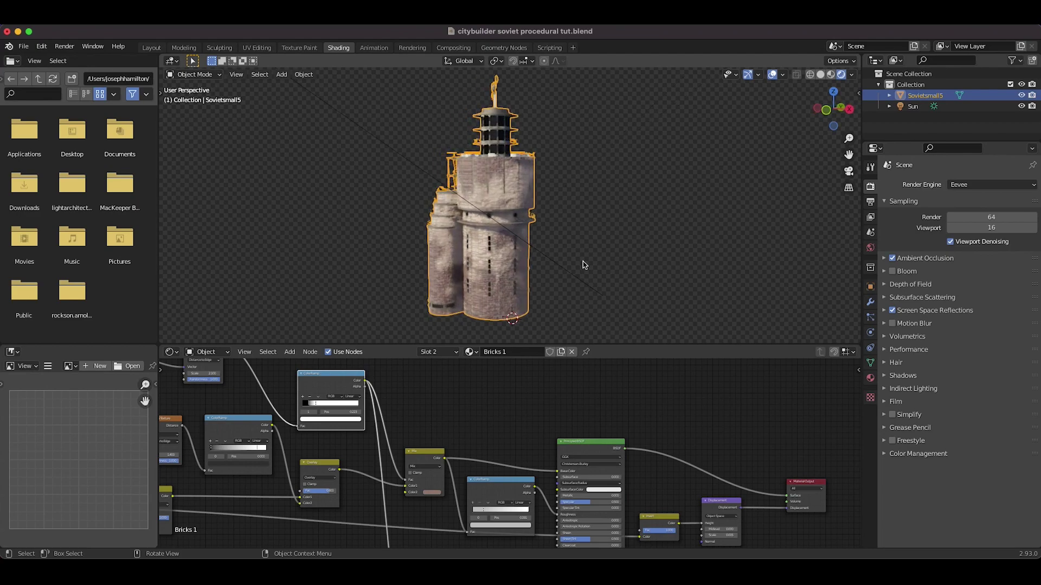
pyautogui.hscroll(-10, 582, 265)
pyautogui.hscroll(3, 584, 265)
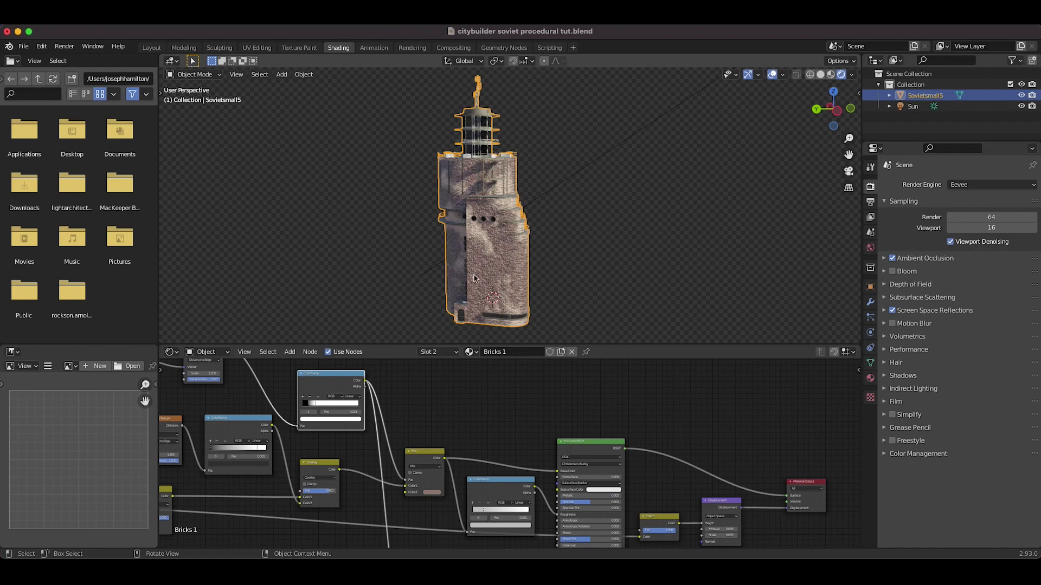
# Brighten the Mix node's Color2 to a pale pinkish white and inspect the patches on the tower from several sides.
pyautogui.hscroll(-5, 487, 454)
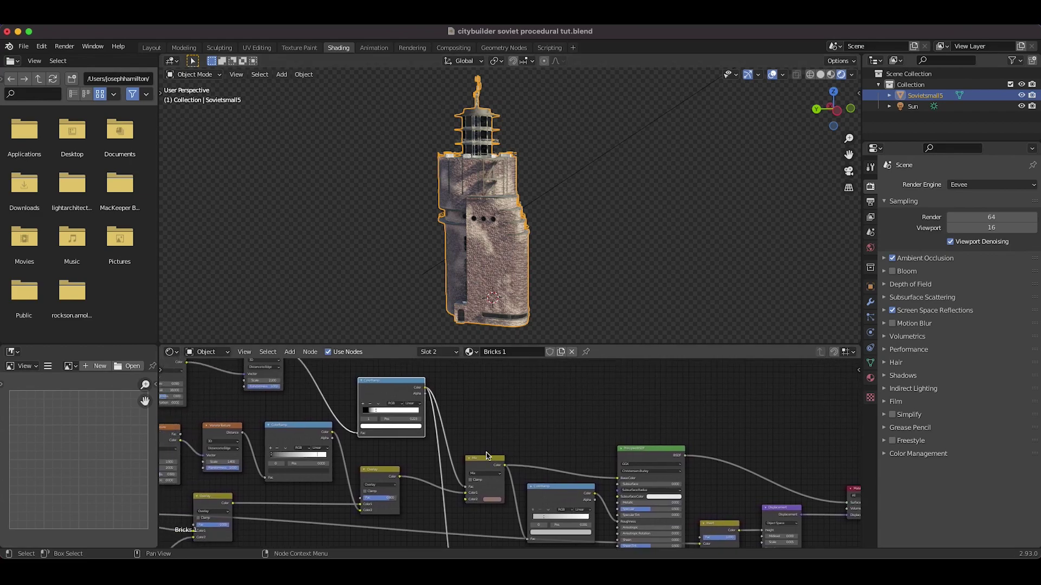
pyautogui.scroll(3, 486, 455)
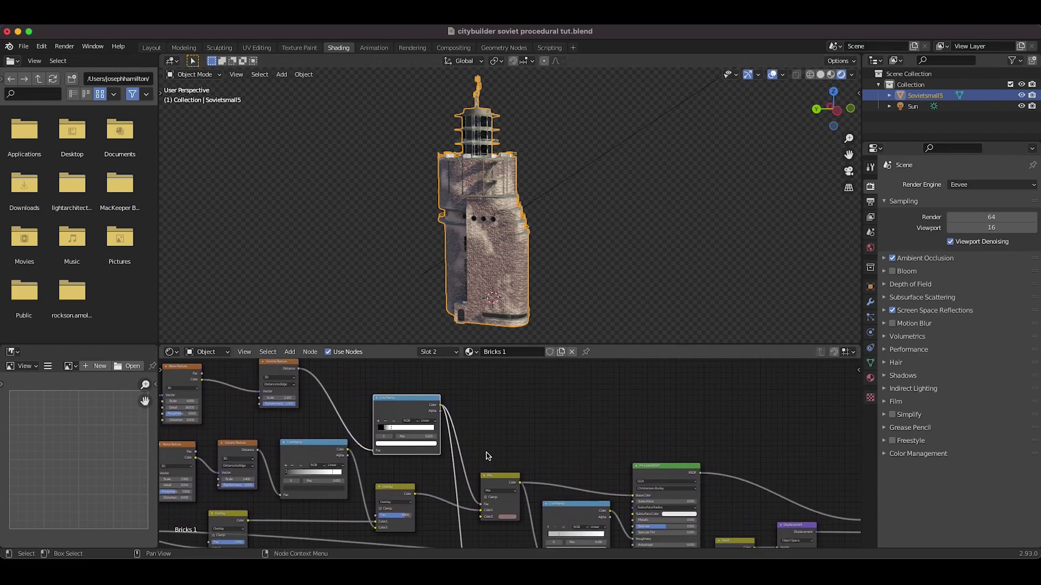
pyautogui.scroll(2, 596, 244)
pyautogui.click(985, 185)
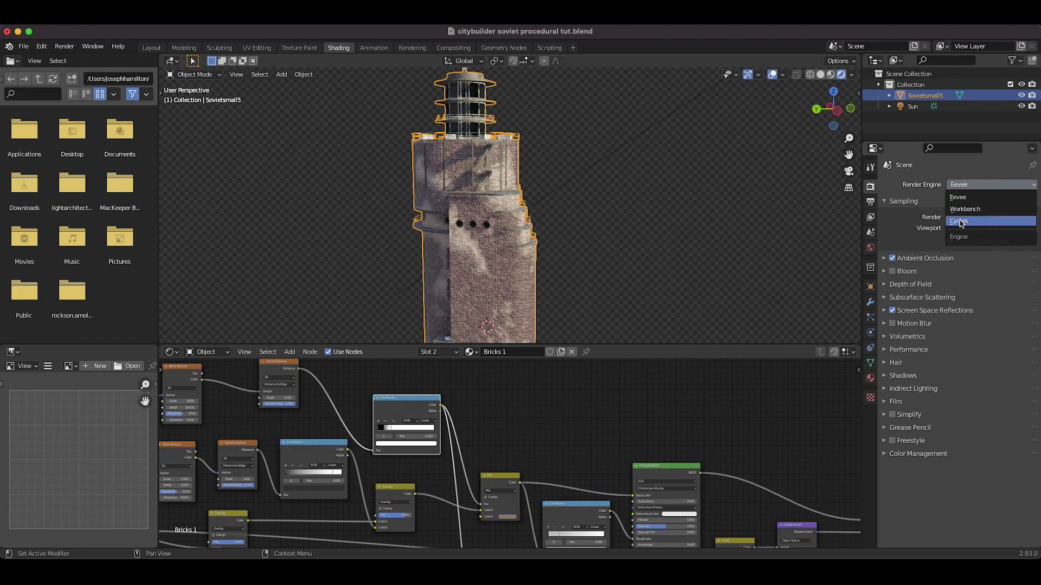
pyautogui.hscroll(-6, 542, 439)
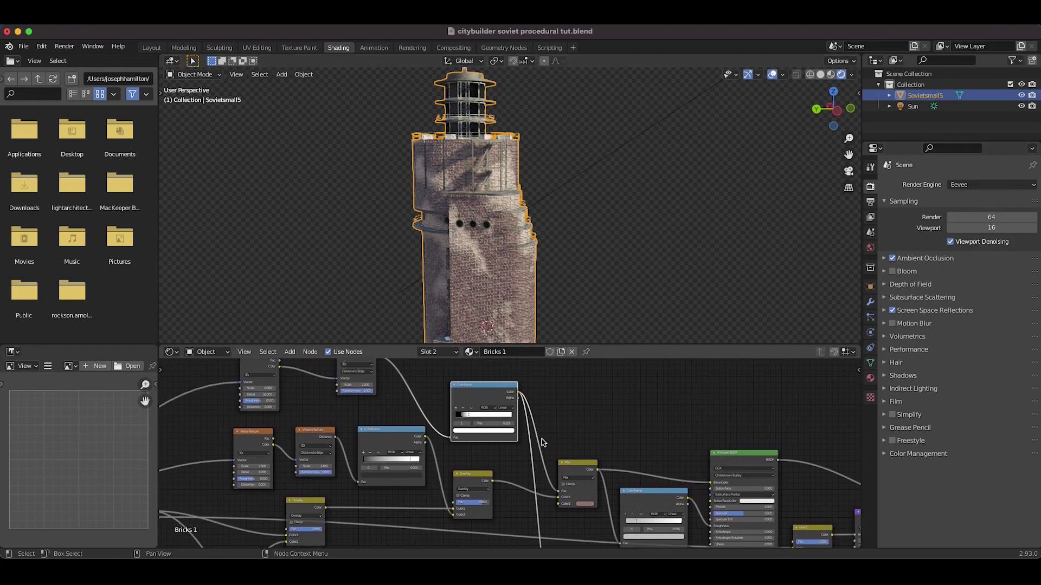
pyautogui.hscroll(2, 541, 439)
pyautogui.scroll(2, 541, 439)
pyautogui.click(569, 514)
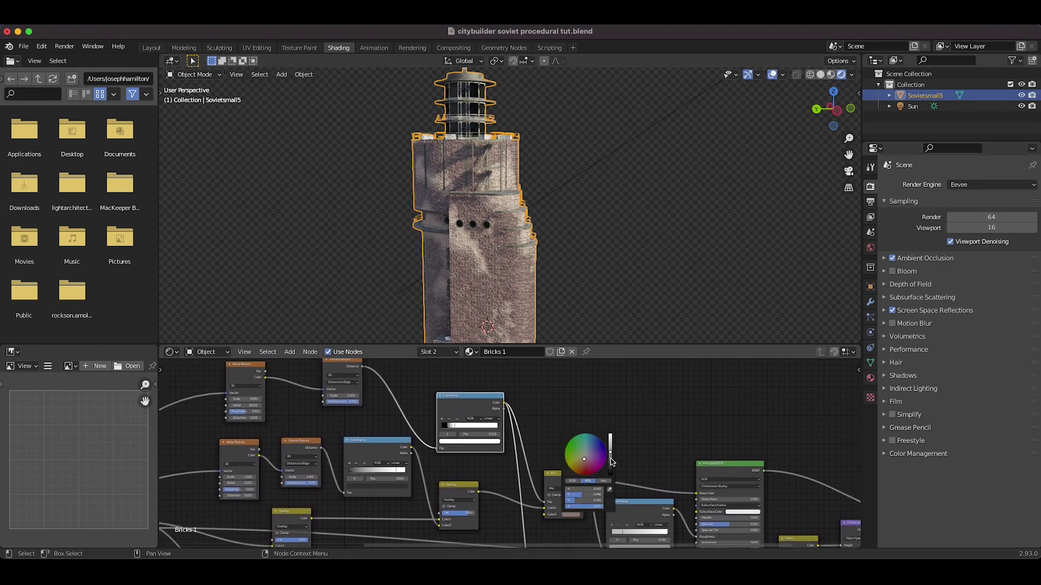
pyautogui.moveTo(612, 462); pyautogui.dragTo(610, 435)
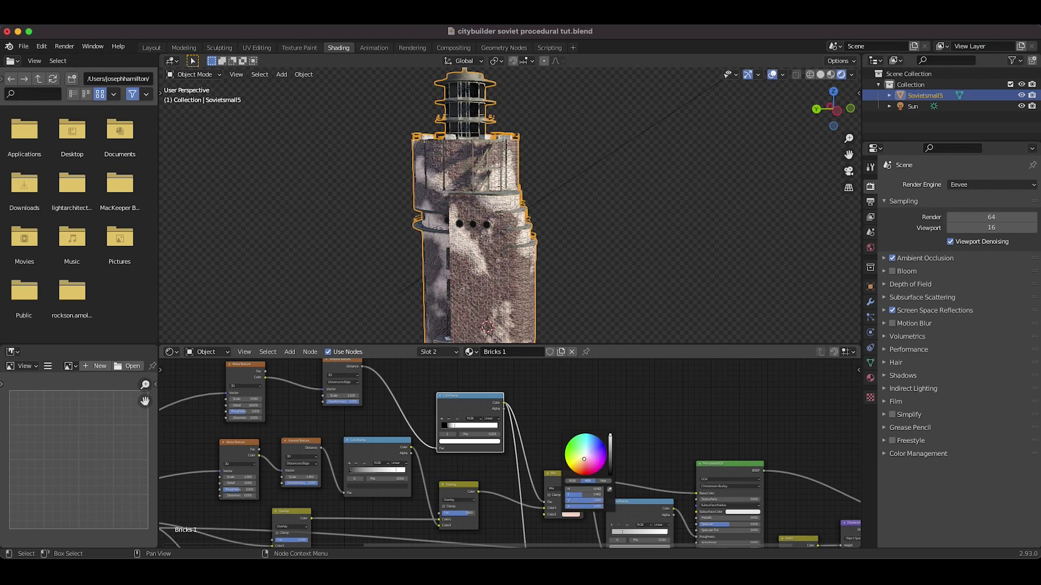
pyautogui.hscroll(10, 599, 288)
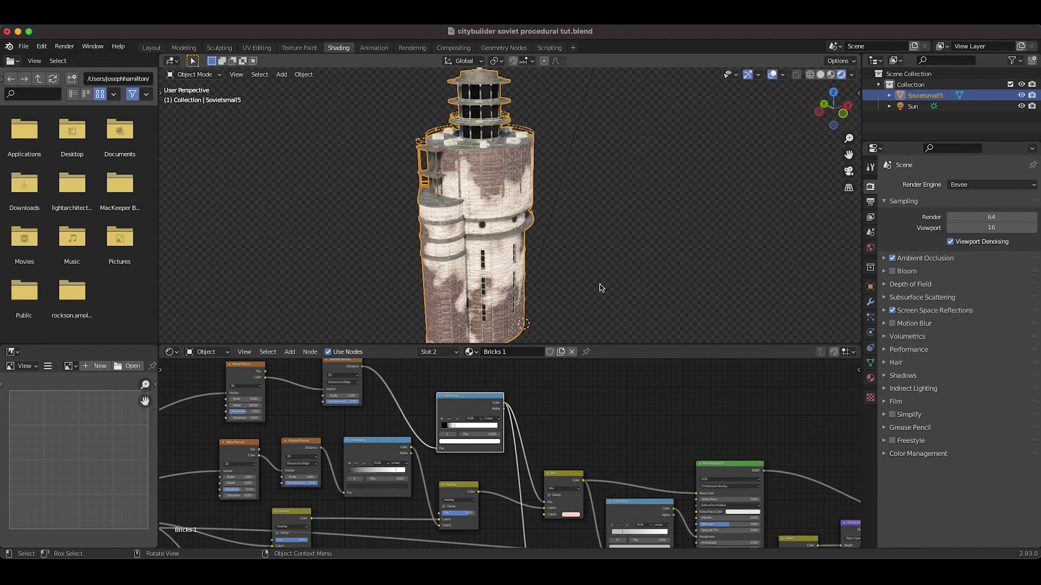
pyautogui.hscroll(-10, 600, 288)
# Change the Mix node's Color2 to a saturated dark green and inspect the patches around the tower.
pyautogui.click(571, 517)
pyautogui.click(572, 516)
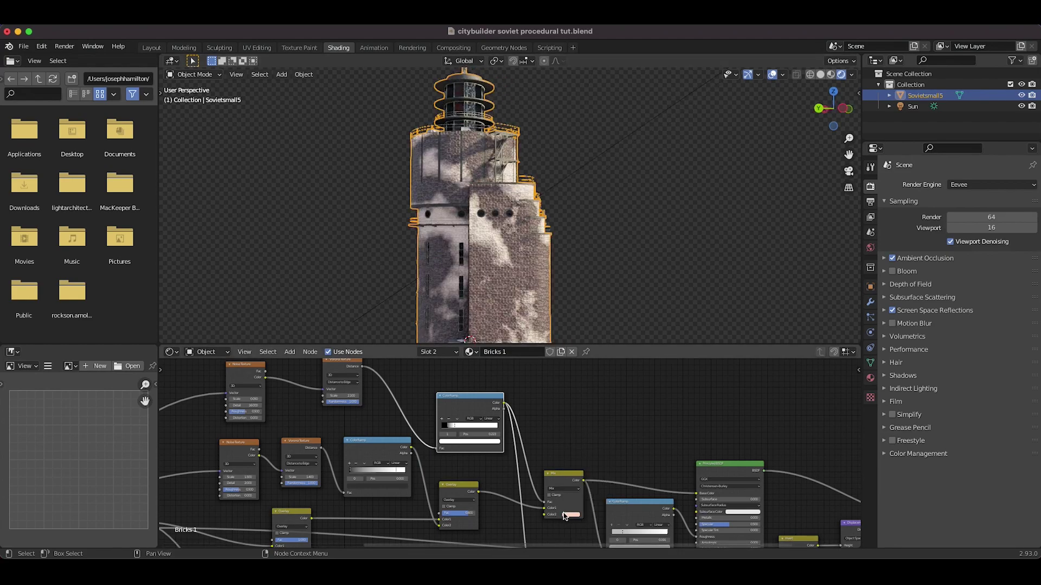
pyautogui.click(570, 515)
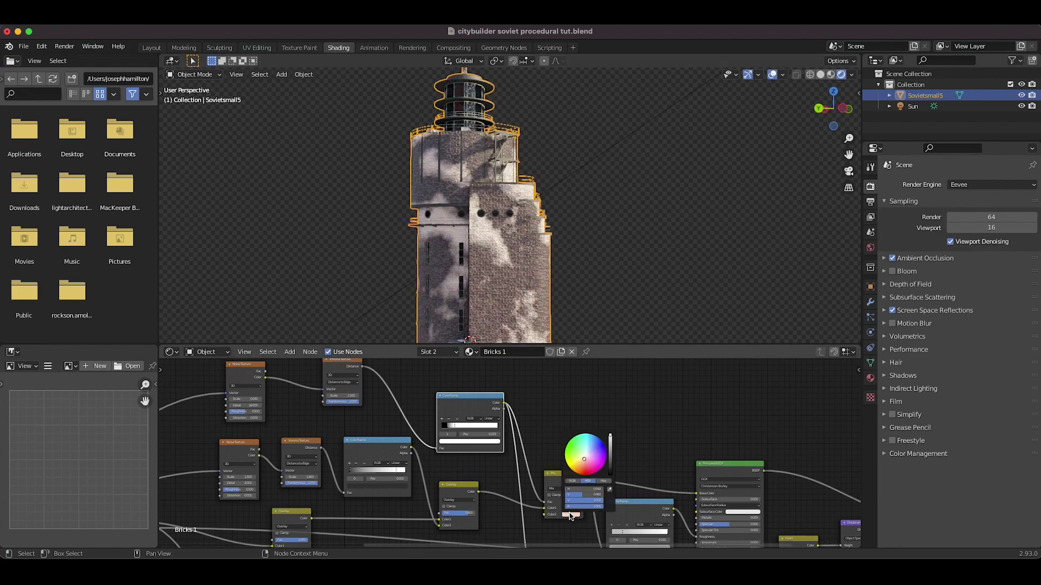
pyautogui.click(571, 449)
pyautogui.moveTo(571, 449); pyautogui.dragTo(610, 465)
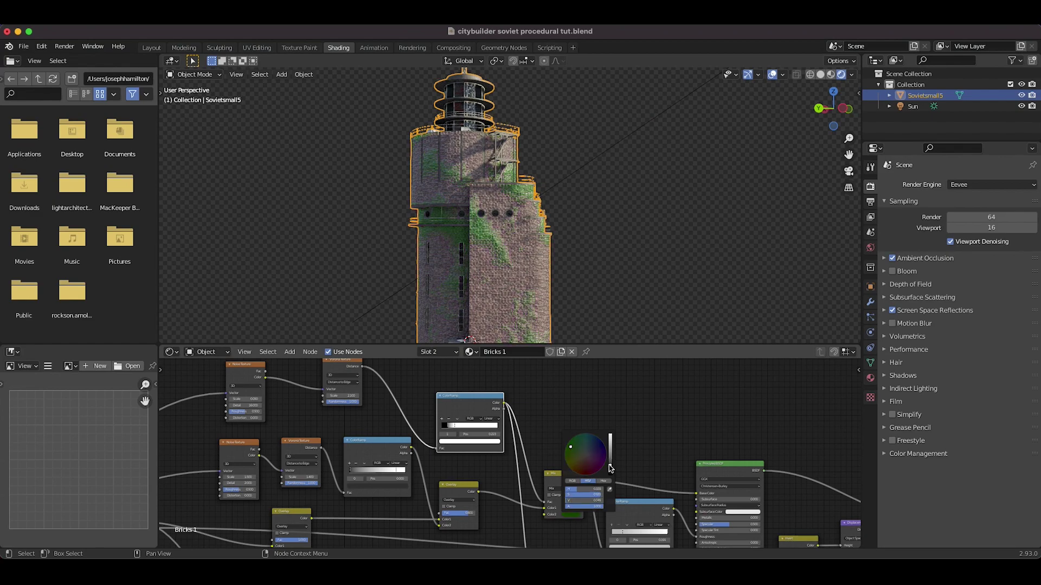
pyautogui.hscroll(5, 644, 289)
pyautogui.scroll(-4, 644, 289)
pyautogui.hscroll(8, 644, 289)
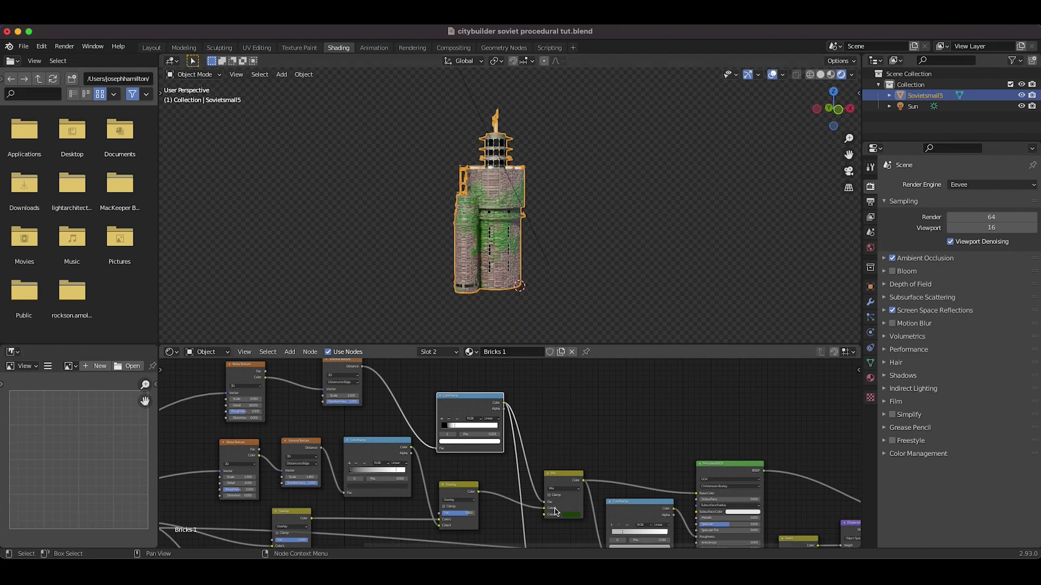
# Desaturate the Mix node's green Color2 to a muted grey-green and inspect the tower up close from several sides.
pyautogui.click(567, 515)
pyautogui.moveTo(577, 452); pyautogui.dragTo(577, 450)
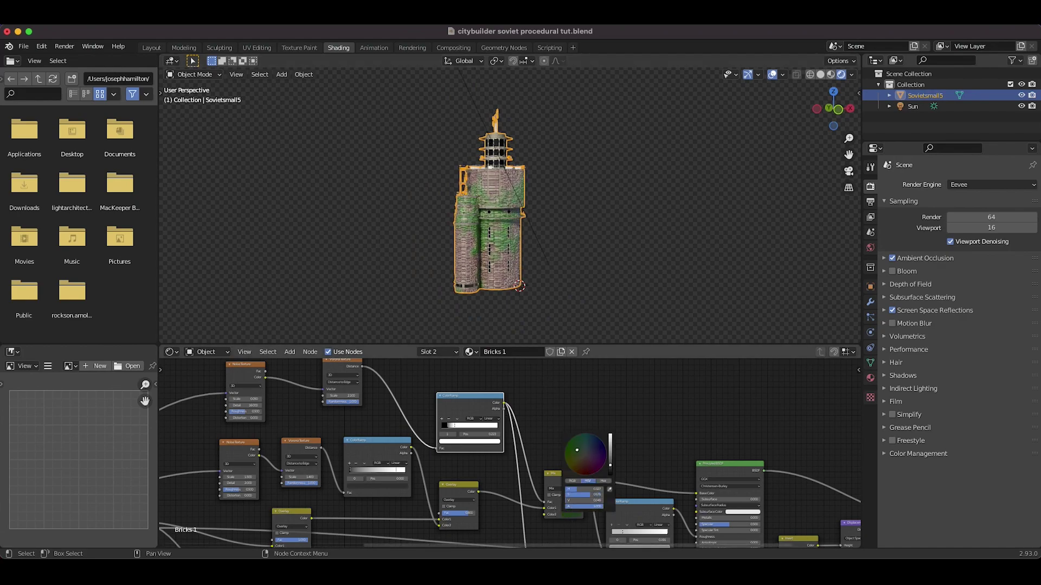
pyautogui.scroll(5, 532, 293)
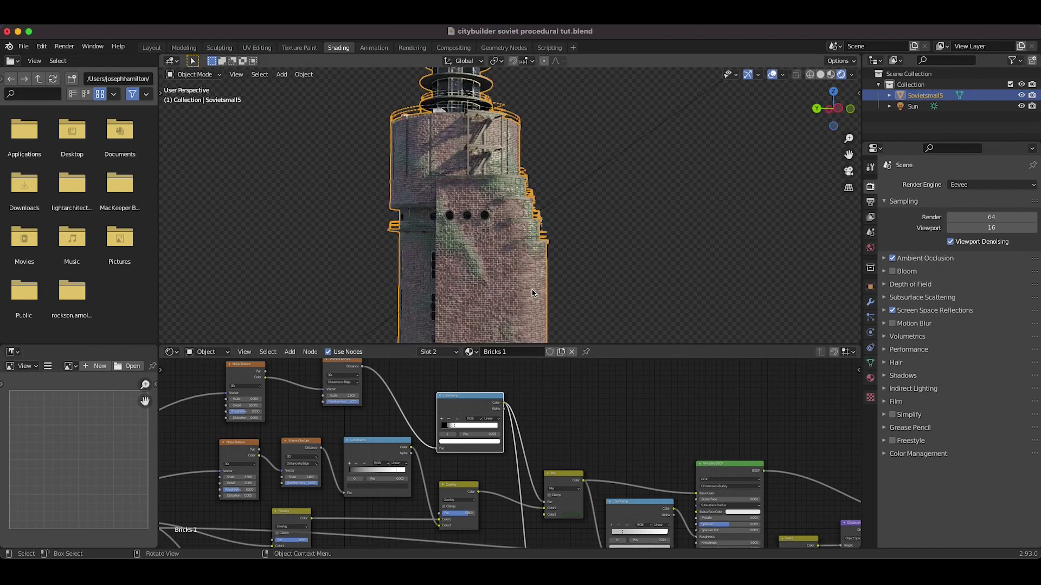
pyautogui.moveTo(531, 293)
pyautogui.mouseDown(button='middle')
pyautogui.moveTo(564, 292)
pyautogui.moveTo(532, 290)
pyautogui.mouseUp(button='middle')
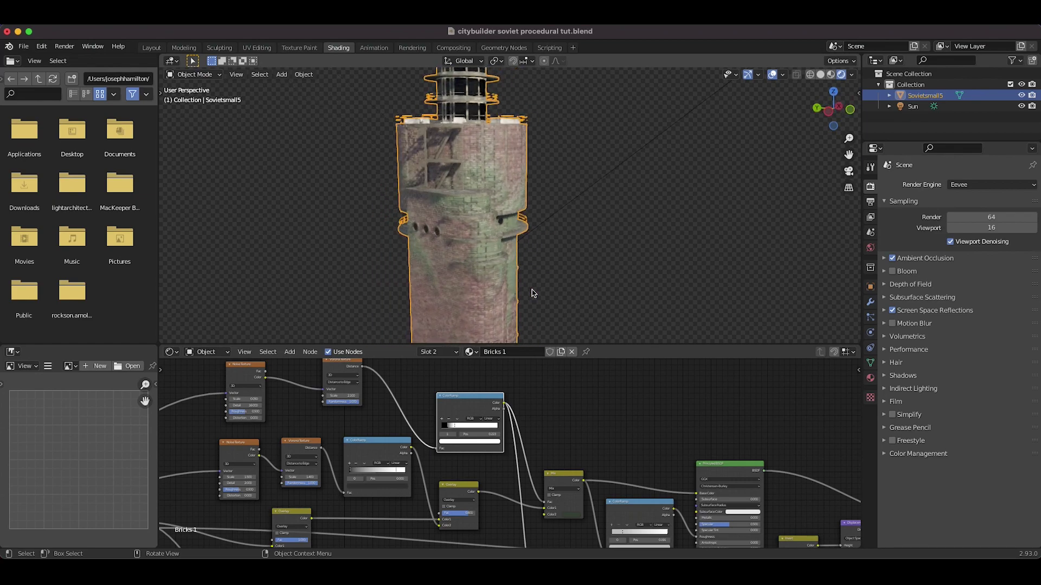
# Shift the Mix node's Color2 through yellow-green to a muted brownish beige and view the whole tower.
pyautogui.click(567, 515)
pyautogui.moveTo(580, 471); pyautogui.dragTo(581, 463)
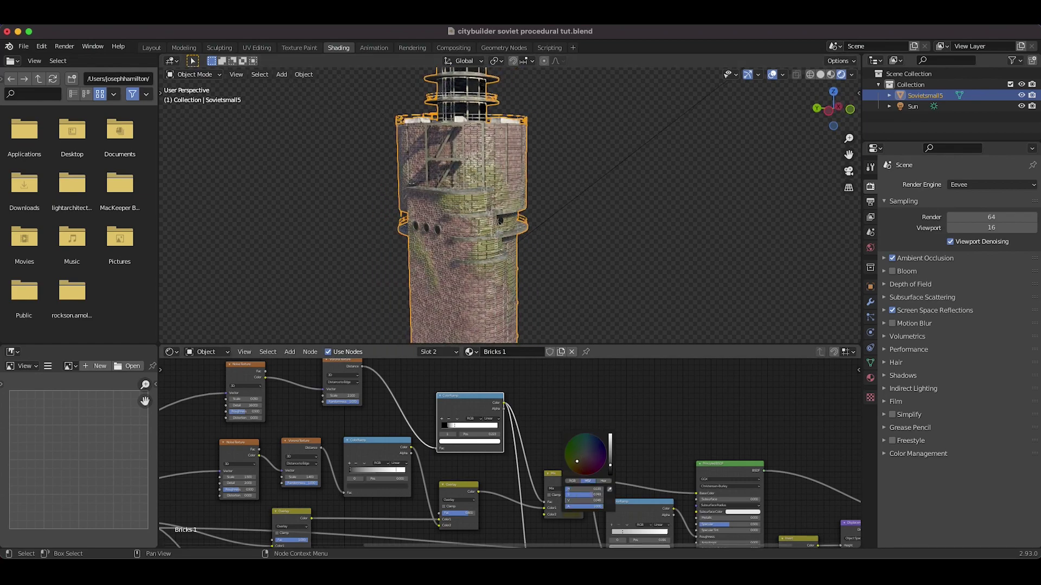
pyautogui.moveTo(581, 459); pyautogui.dragTo(581, 461)
pyautogui.moveTo(610, 465); pyautogui.dragTo(611, 455)
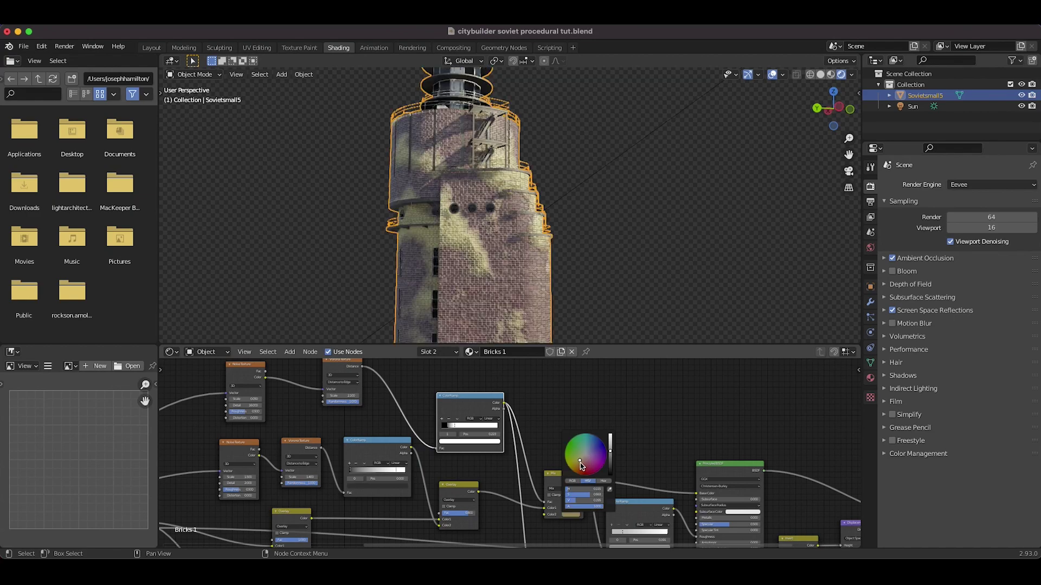
pyautogui.moveTo(580, 464); pyautogui.dragTo(583, 461)
pyautogui.scroll(-5, 568, 186)
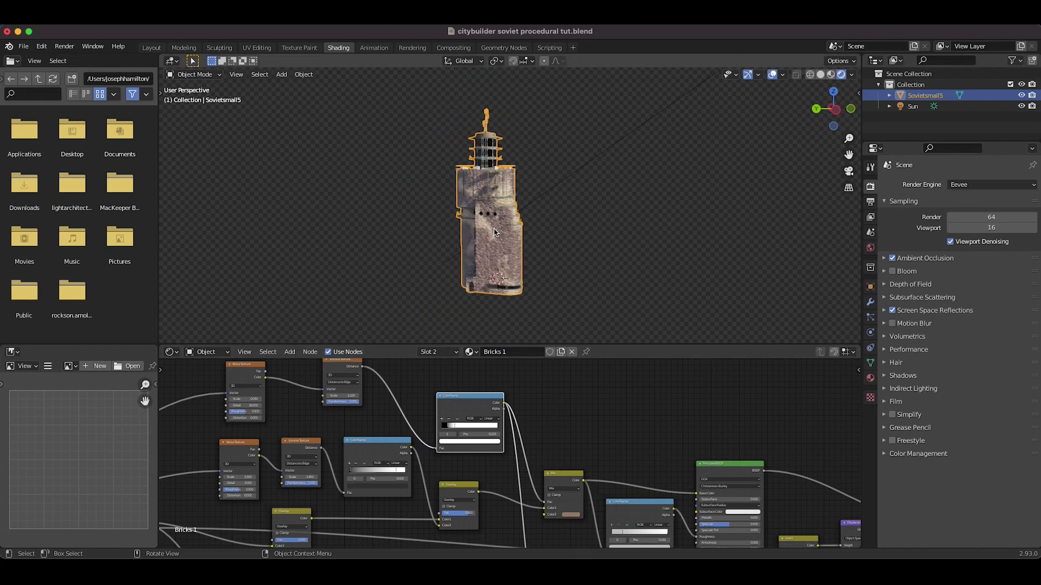
# Test the uppermost Voronoi Texture's Scale at 2.400 and 19.800, comparing the patch pattern on the tower.
pyautogui.scroll(4, 289, 415)
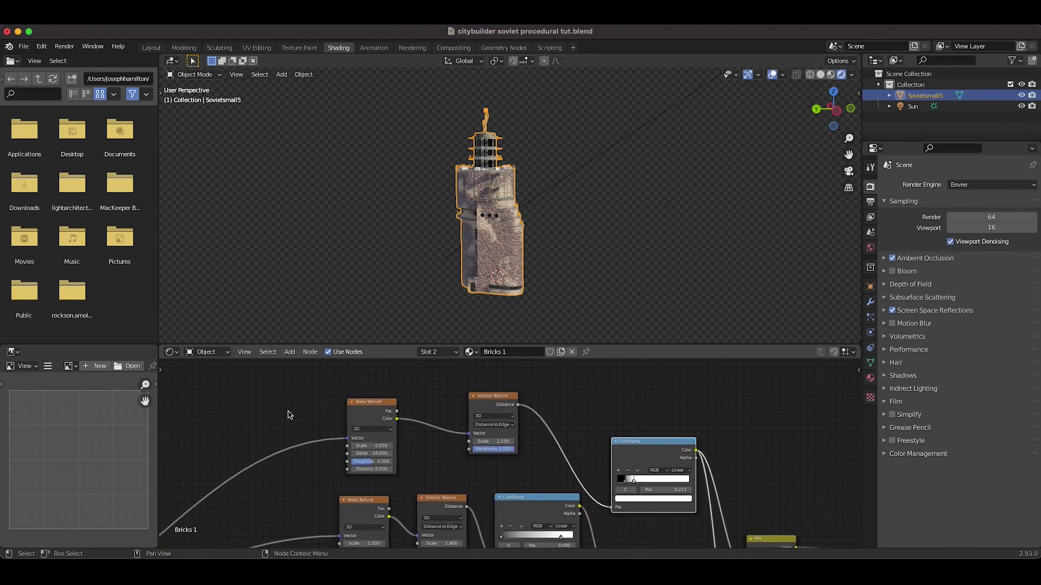
pyautogui.moveTo(504, 439); pyautogui.dragTo(497, 438)
pyautogui.hscroll(6, 591, 233)
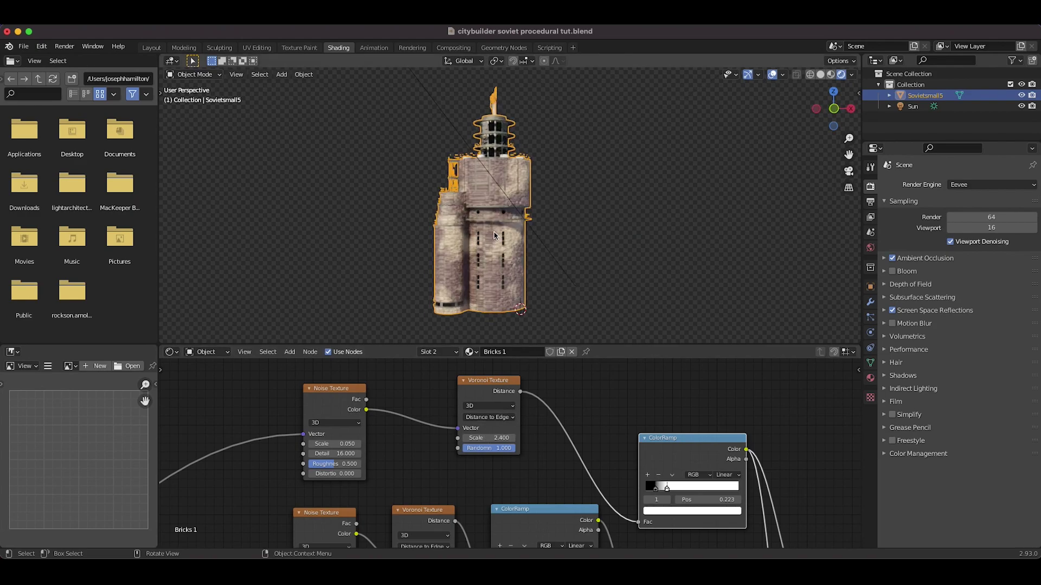
pyautogui.scroll(1, 494, 235)
pyautogui.moveTo(487, 438); pyautogui.dragTo(580, 438)
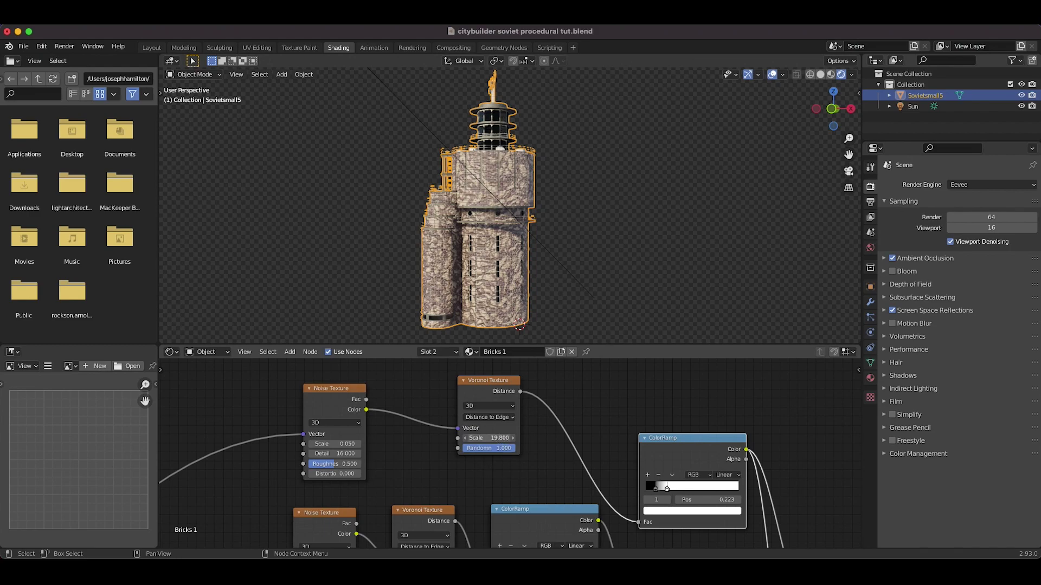
# Lower the uppermost Voronoi Texture's Scale to 1.300 and inspect the tower's surface from several sides.
pyautogui.moveTo(489, 438); pyautogui.dragTo(389, 438)
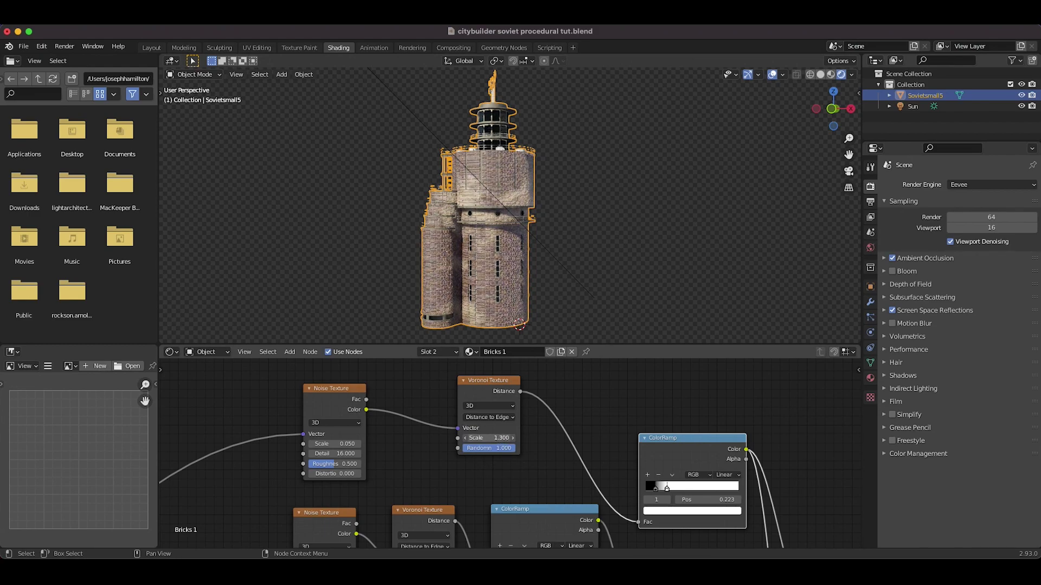
pyautogui.hscroll(10, 656, 215)
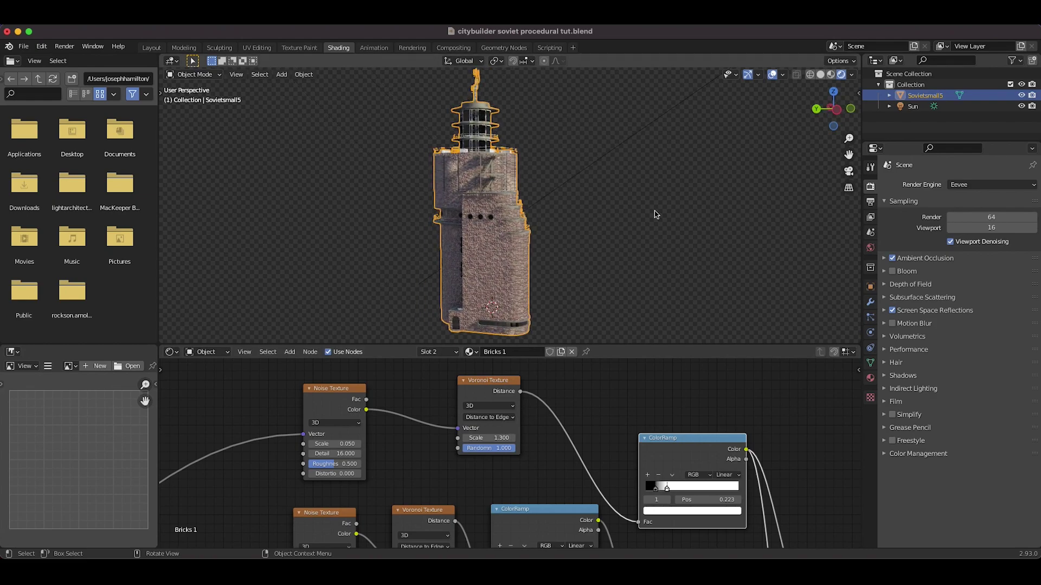
pyautogui.hscroll(8, 482, 276)
pyautogui.scroll(5, 536, 250)
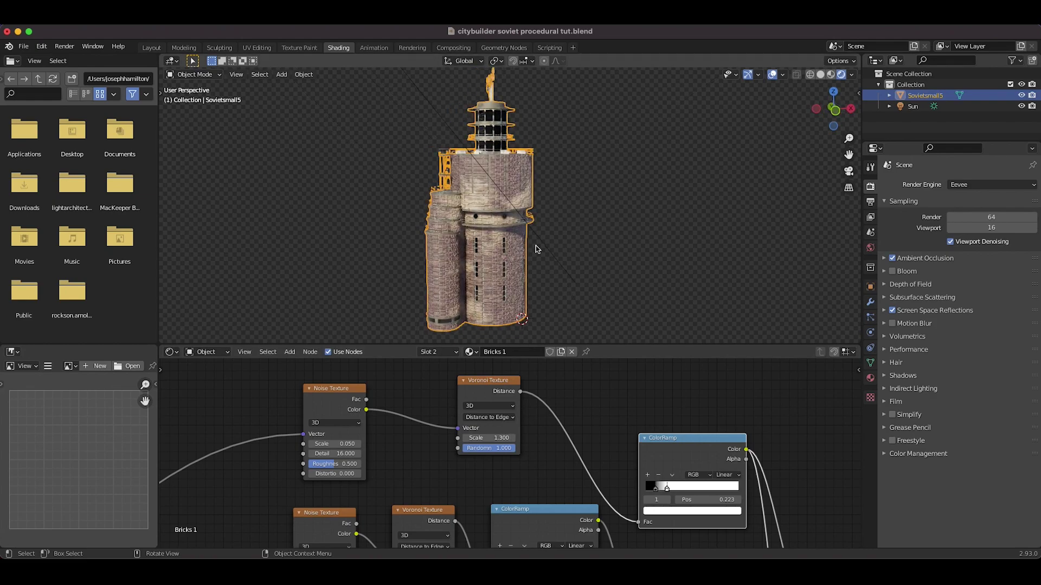
# Set the uppermost Voronoi Texture's Scale to 3.400 and inspect the patches on the tower.
pyautogui.scroll(2, 514, 214)
pyautogui.hscroll(4, 514, 214)
pyautogui.scroll(-5, 542, 310)
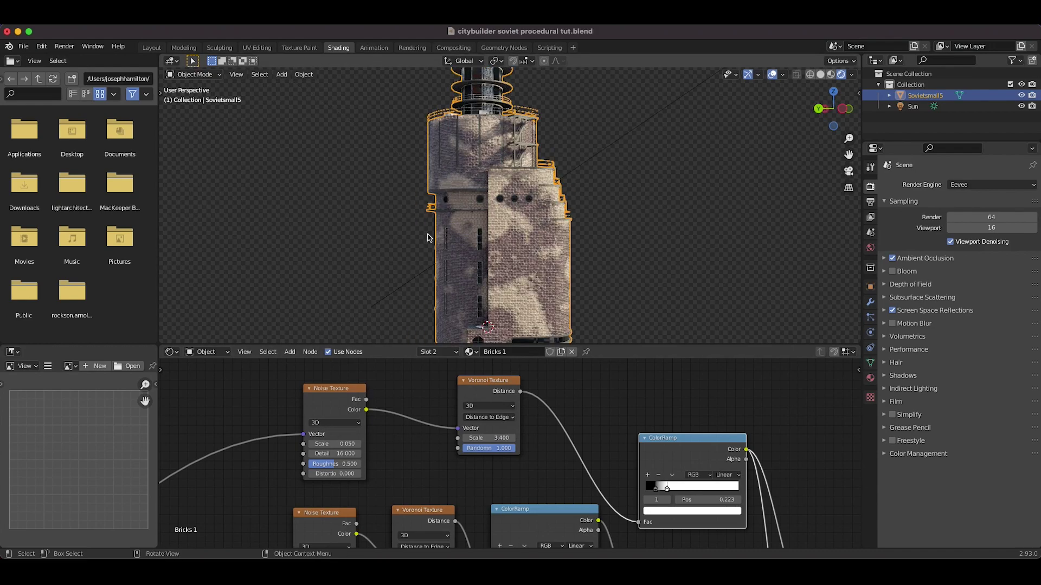
pyautogui.keyDown('ctrl'); pyautogui.scroll(-3, 515, 237); pyautogui.keyUp('ctrl')
# Switch the render engine to Cycles and inspect the deselected tower from several sides alongside the upper texture nodes.
pyautogui.click(992, 185)
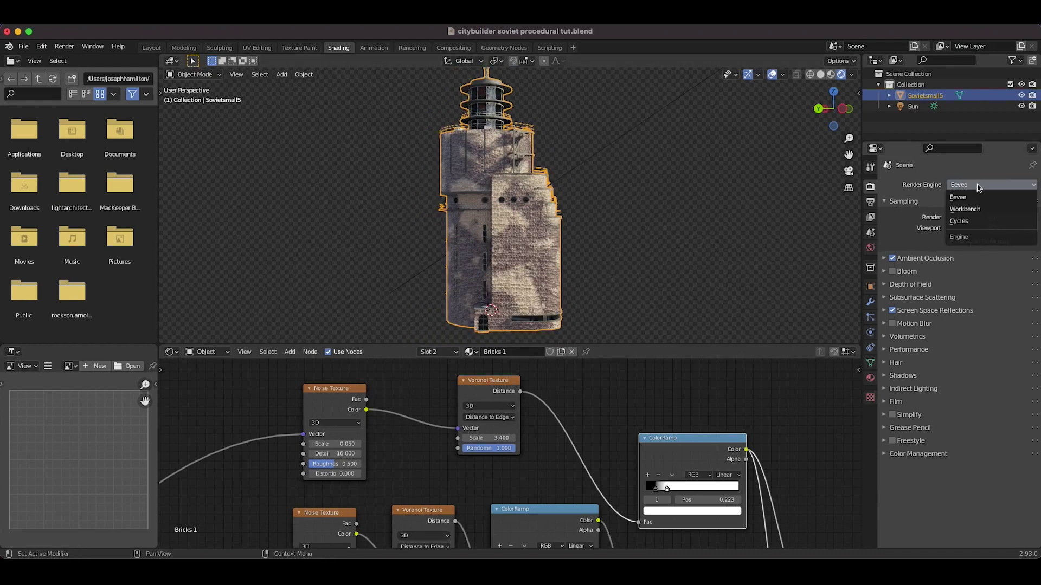
pyautogui.click(968, 222)
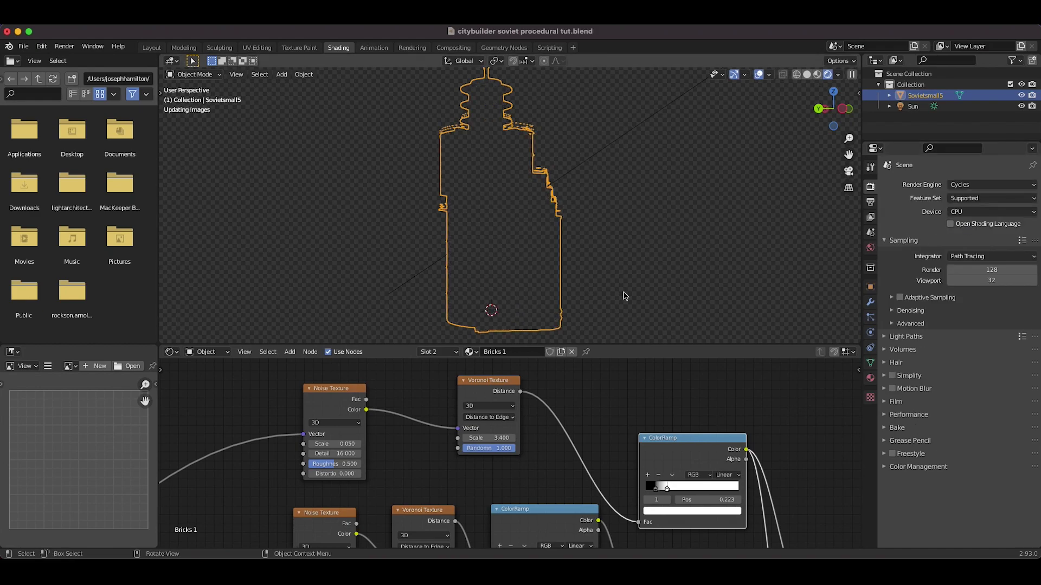
pyautogui.click(651, 216)
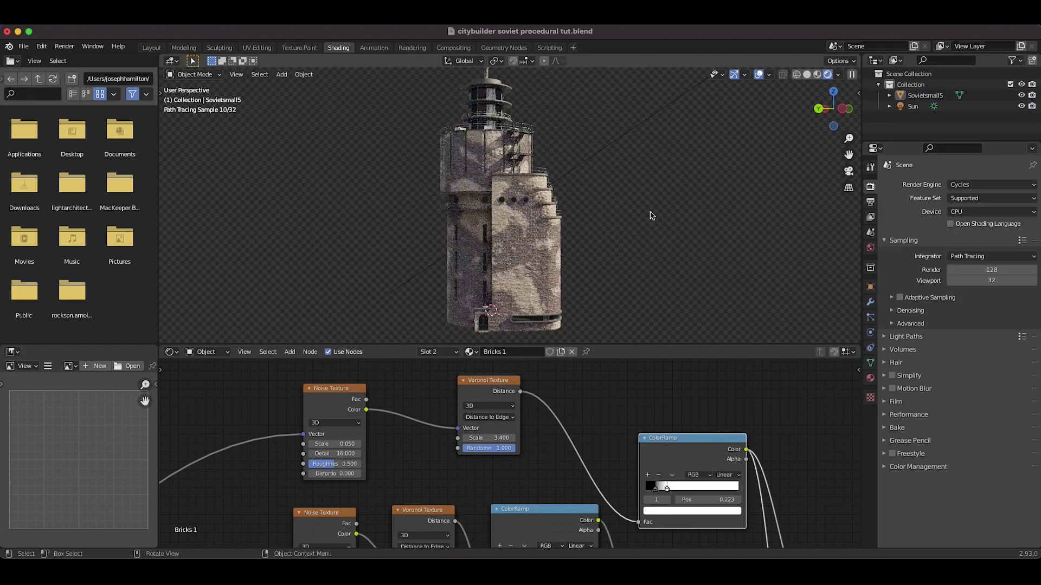
pyautogui.hscroll(10, 648, 252)
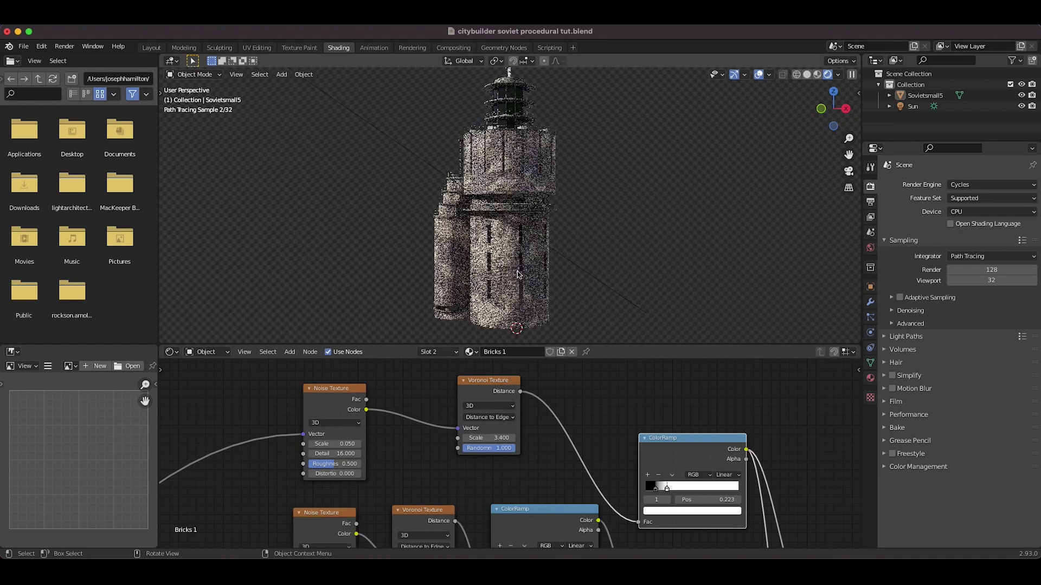
pyautogui.scroll(-4, 509, 451)
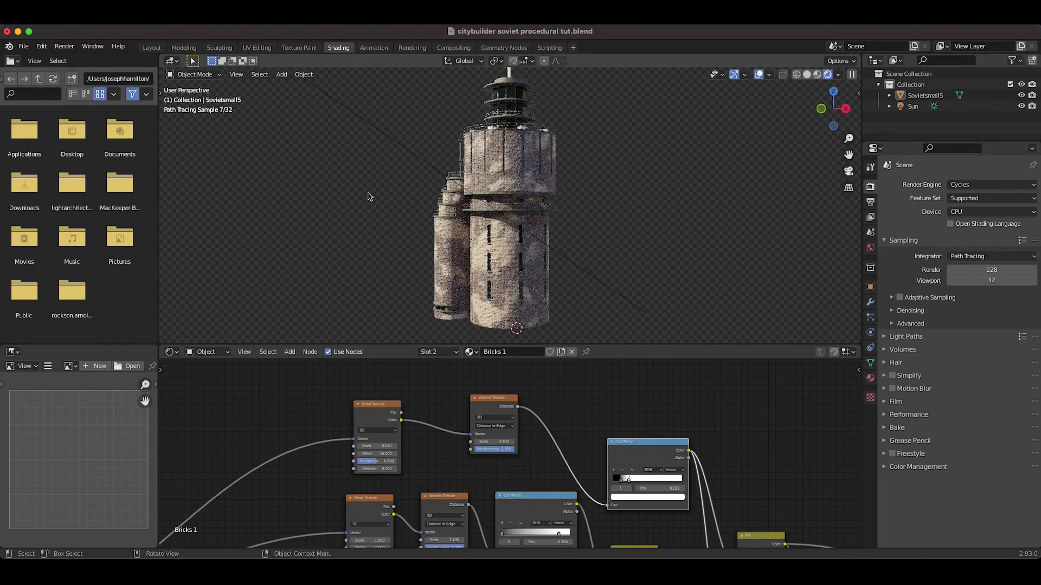
pyautogui.scroll(-2, 514, 399)
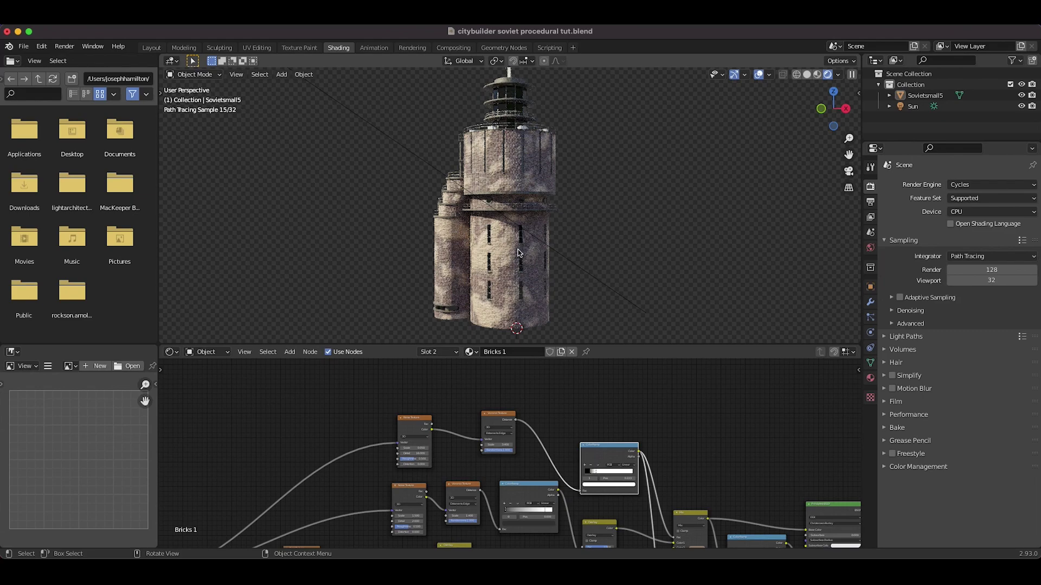
pyautogui.moveTo(527, 250); pyautogui.dragTo(503, 266, button='middle')
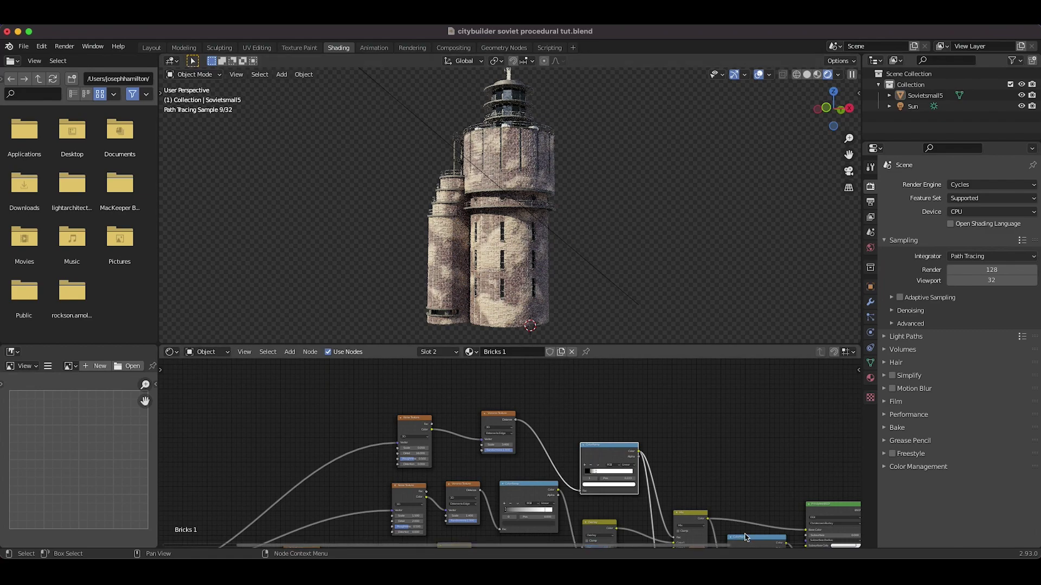
pyautogui.moveTo(825, 501); pyautogui.dragTo(786, 488, button='middle')
pyautogui.moveTo(785, 488); pyautogui.dragTo(750, 476, button='middle')
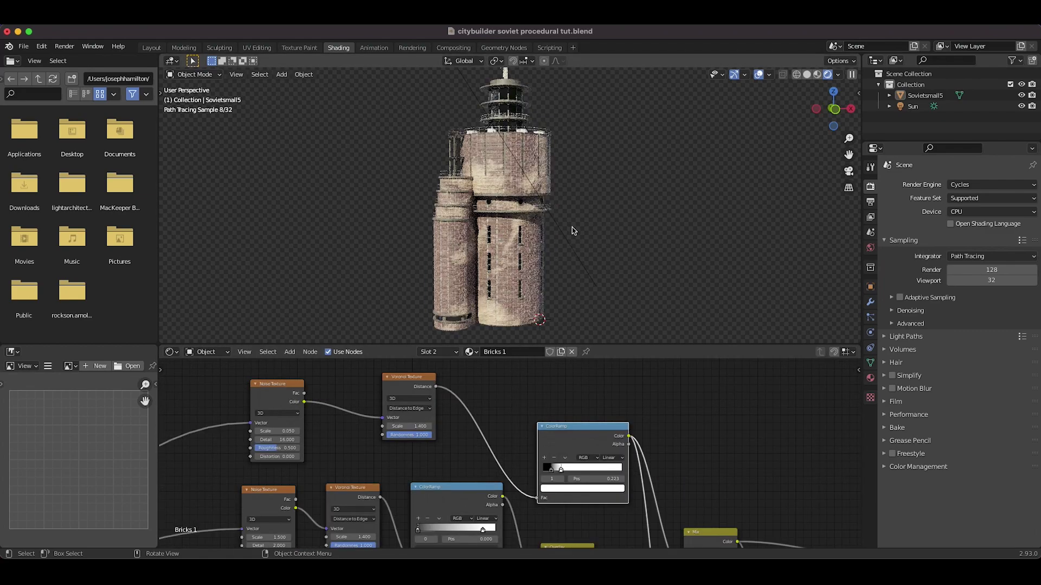